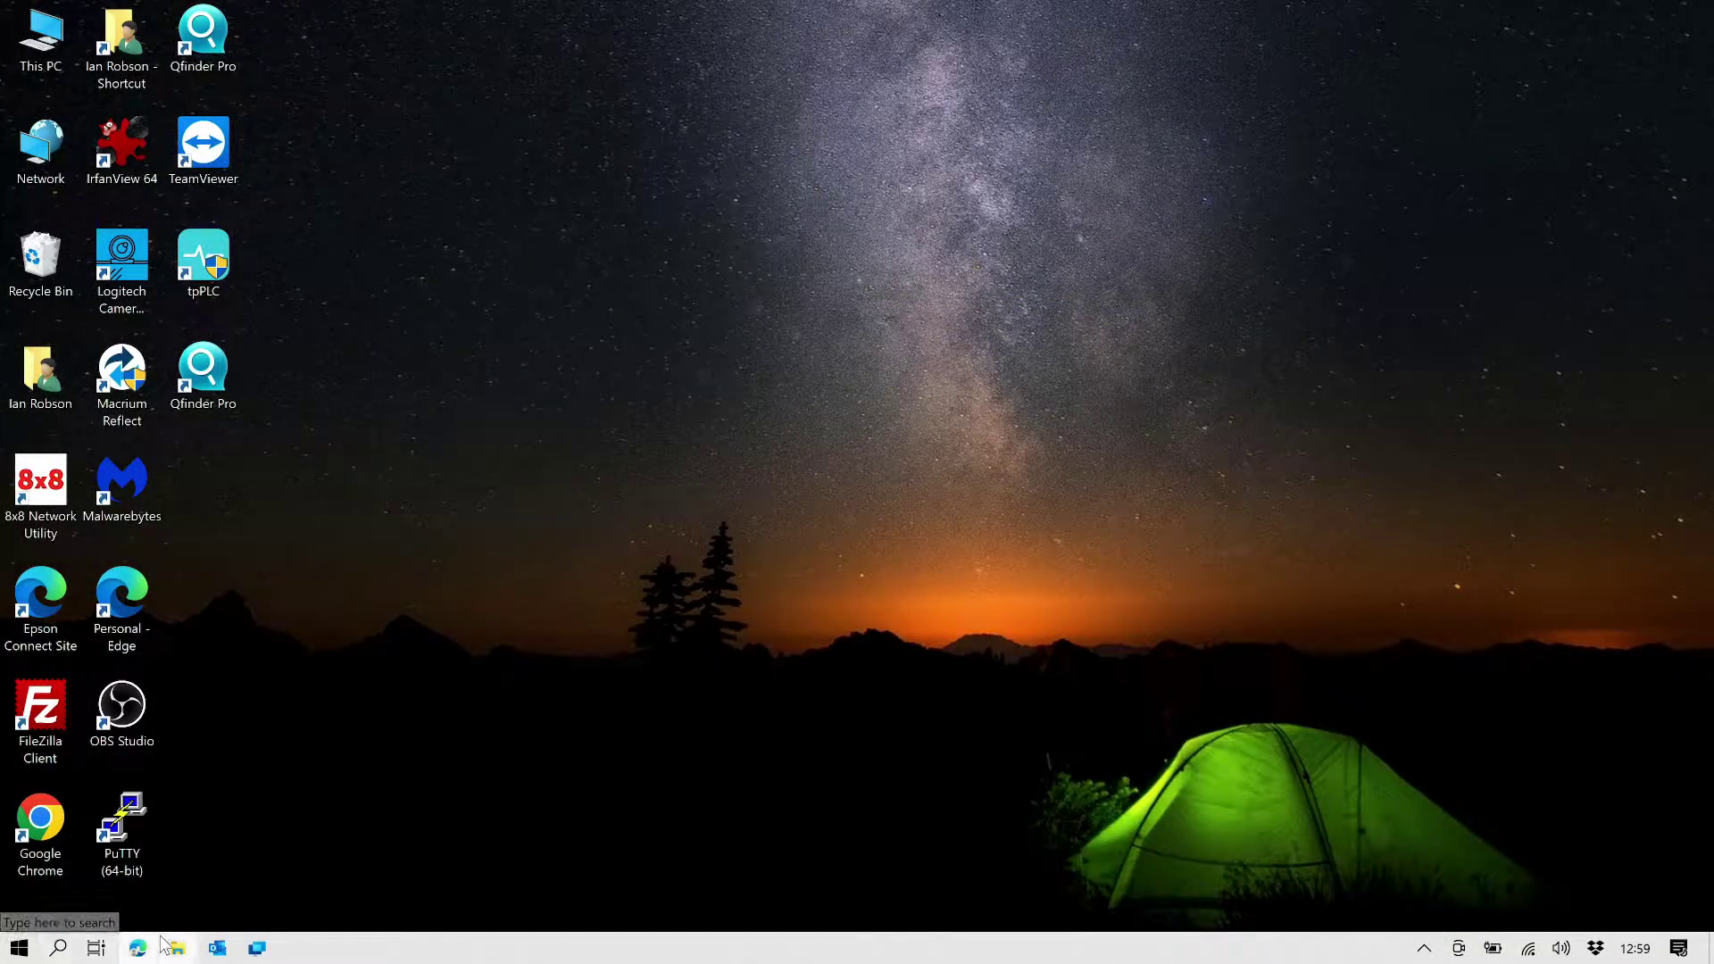
Step: Search for 'disk manage', launch Disk Management, and maximize its window to full screen
{"action": "left_click", "coordinate": [60, 949]}
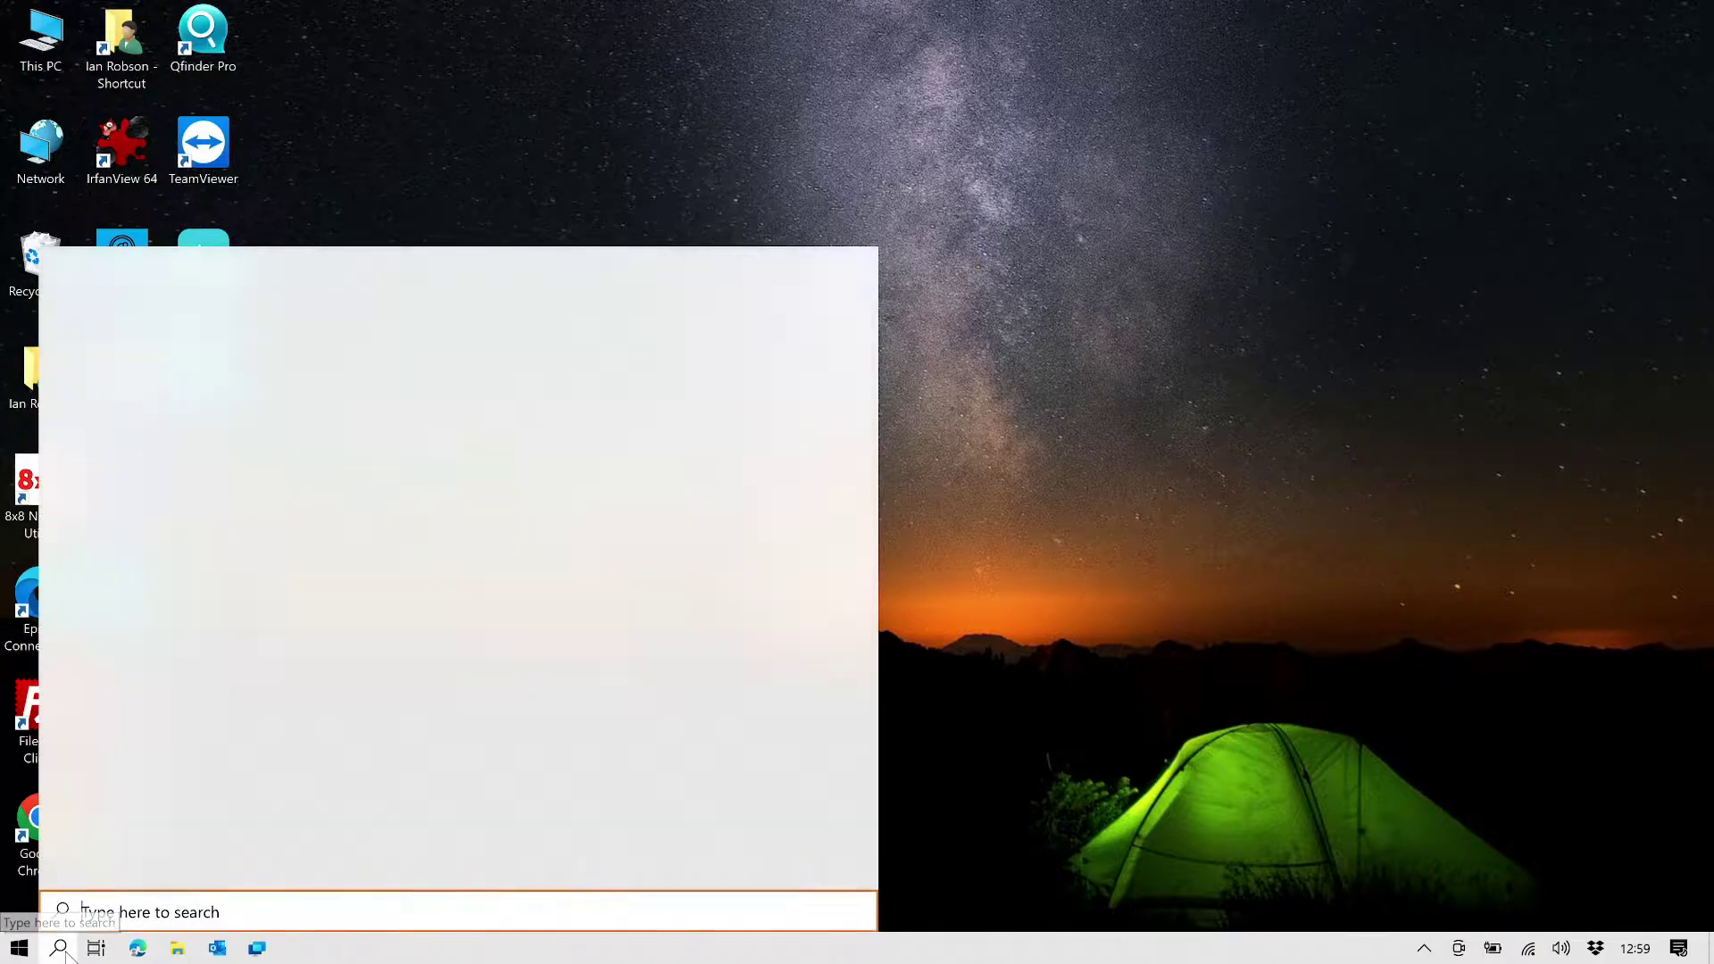
{"action": "type", "text": "disk"}
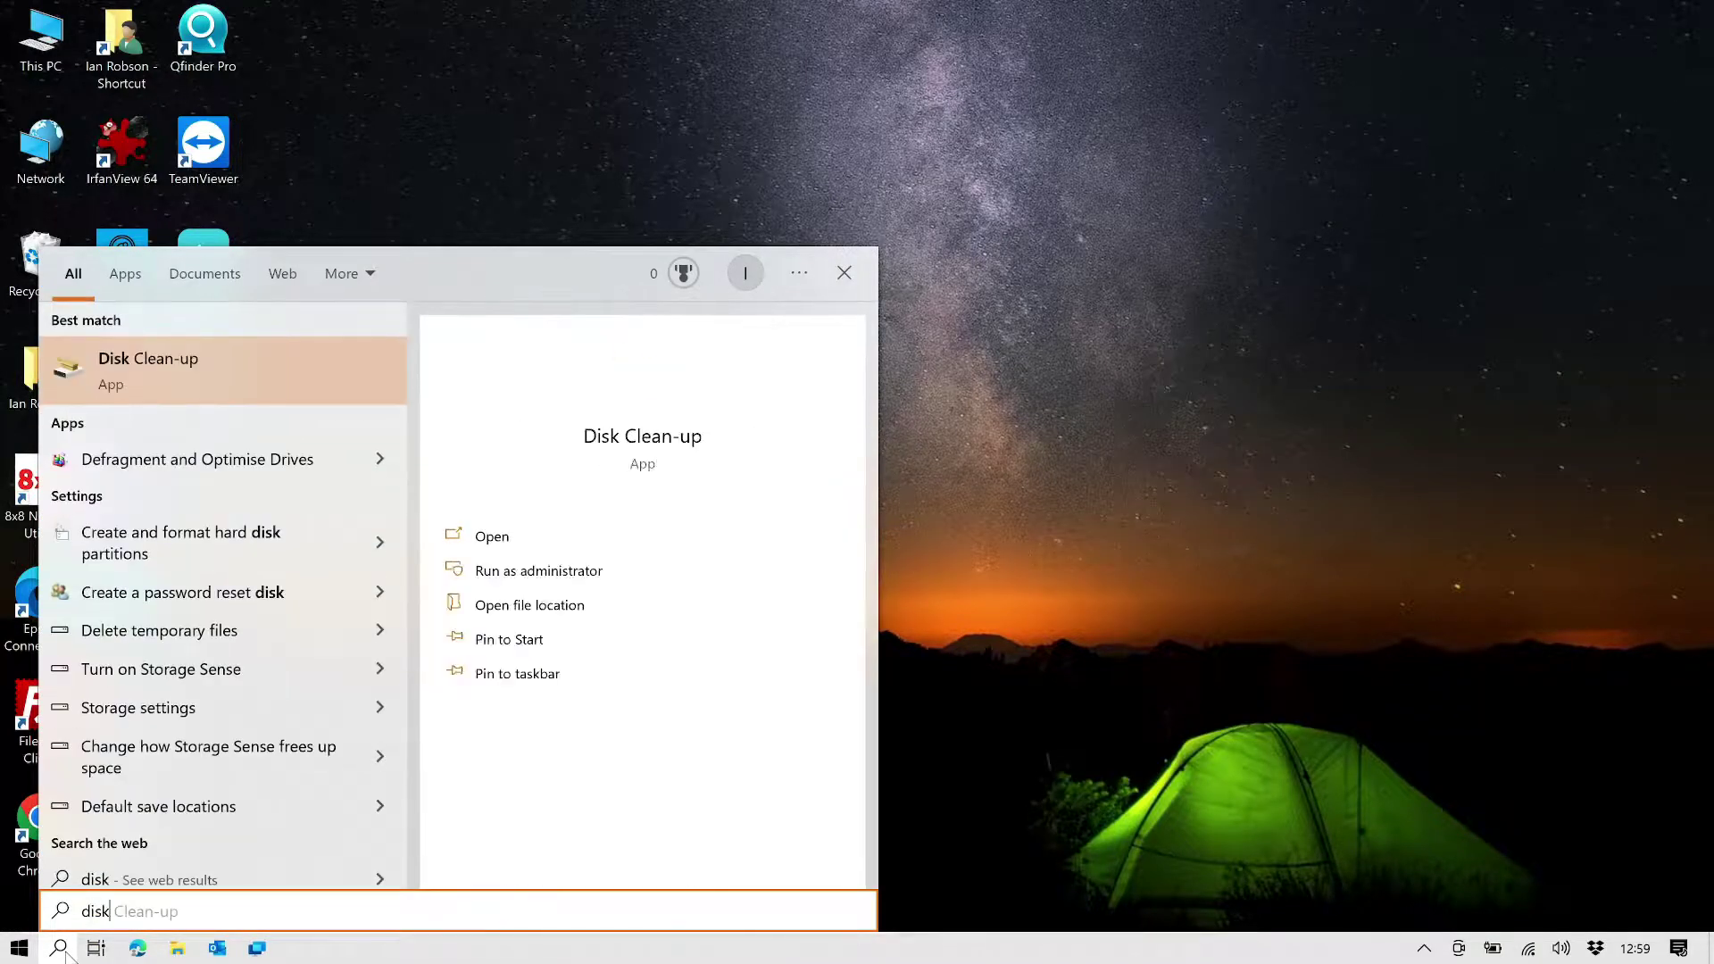
{"action": "type", "text": " manage"}
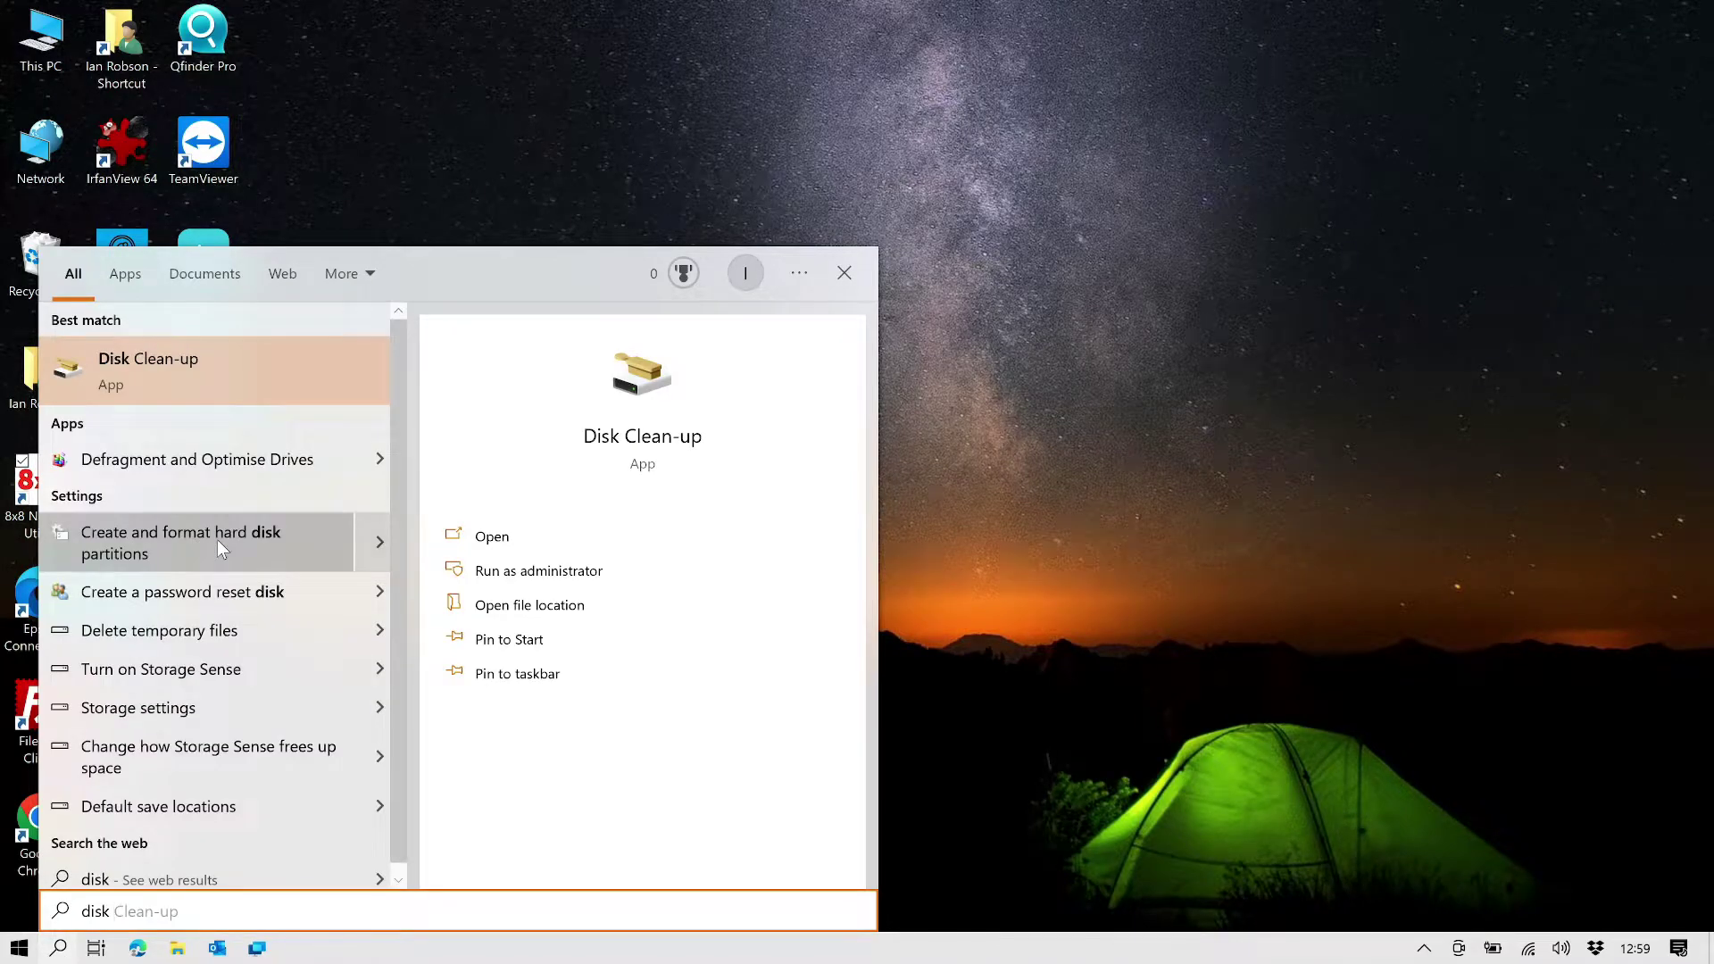
{"action": "left_click", "coordinate": [217, 545]}
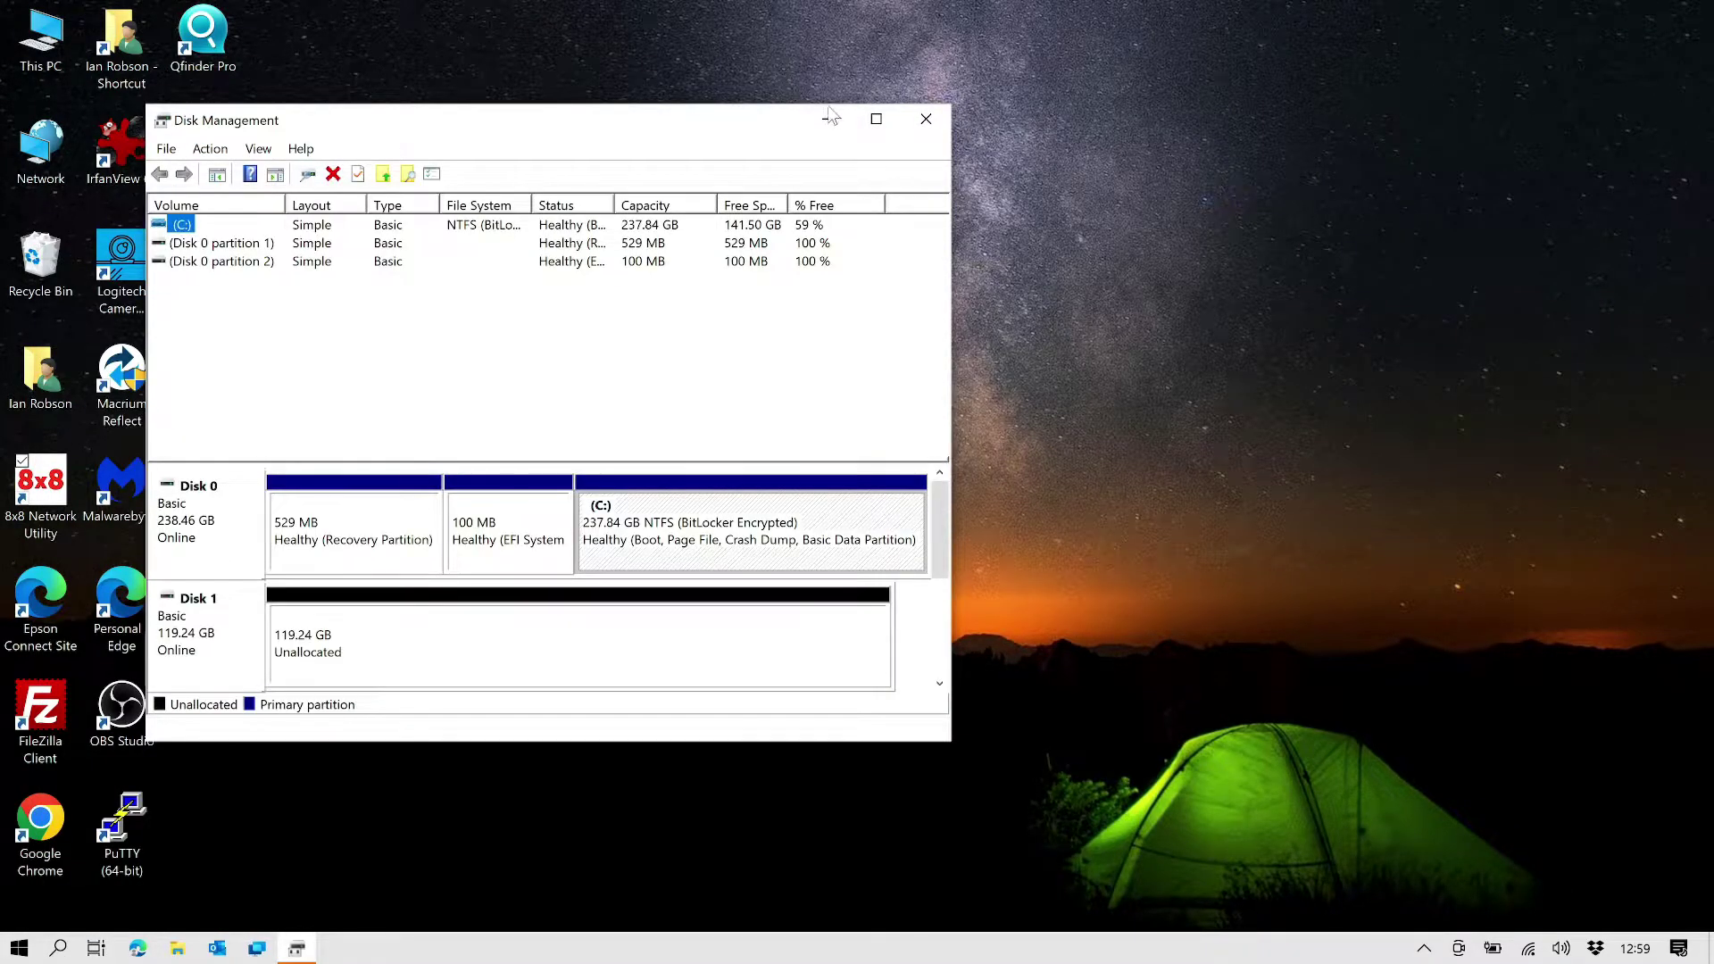
{"action": "left_click", "coordinate": [876, 119]}
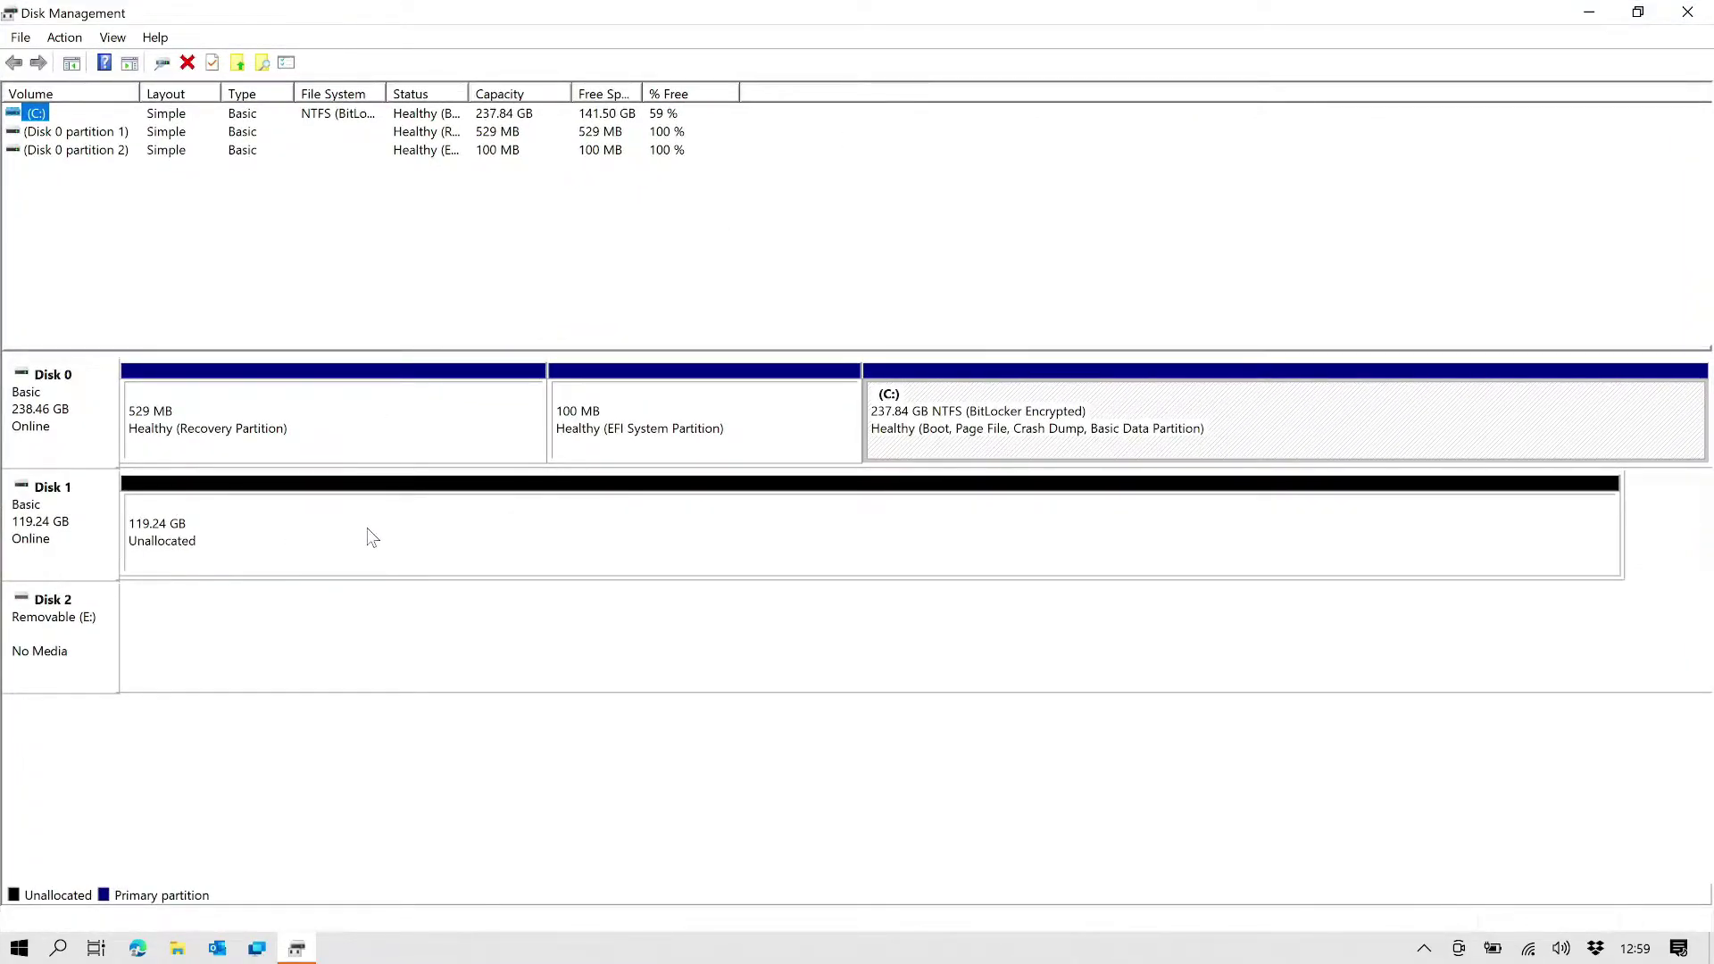
Step: Start a new simple volume on Disk 1's unallocated space, keeping 122103 MB and drive letter D
{"action": "right_click", "coordinate": [315, 539]}
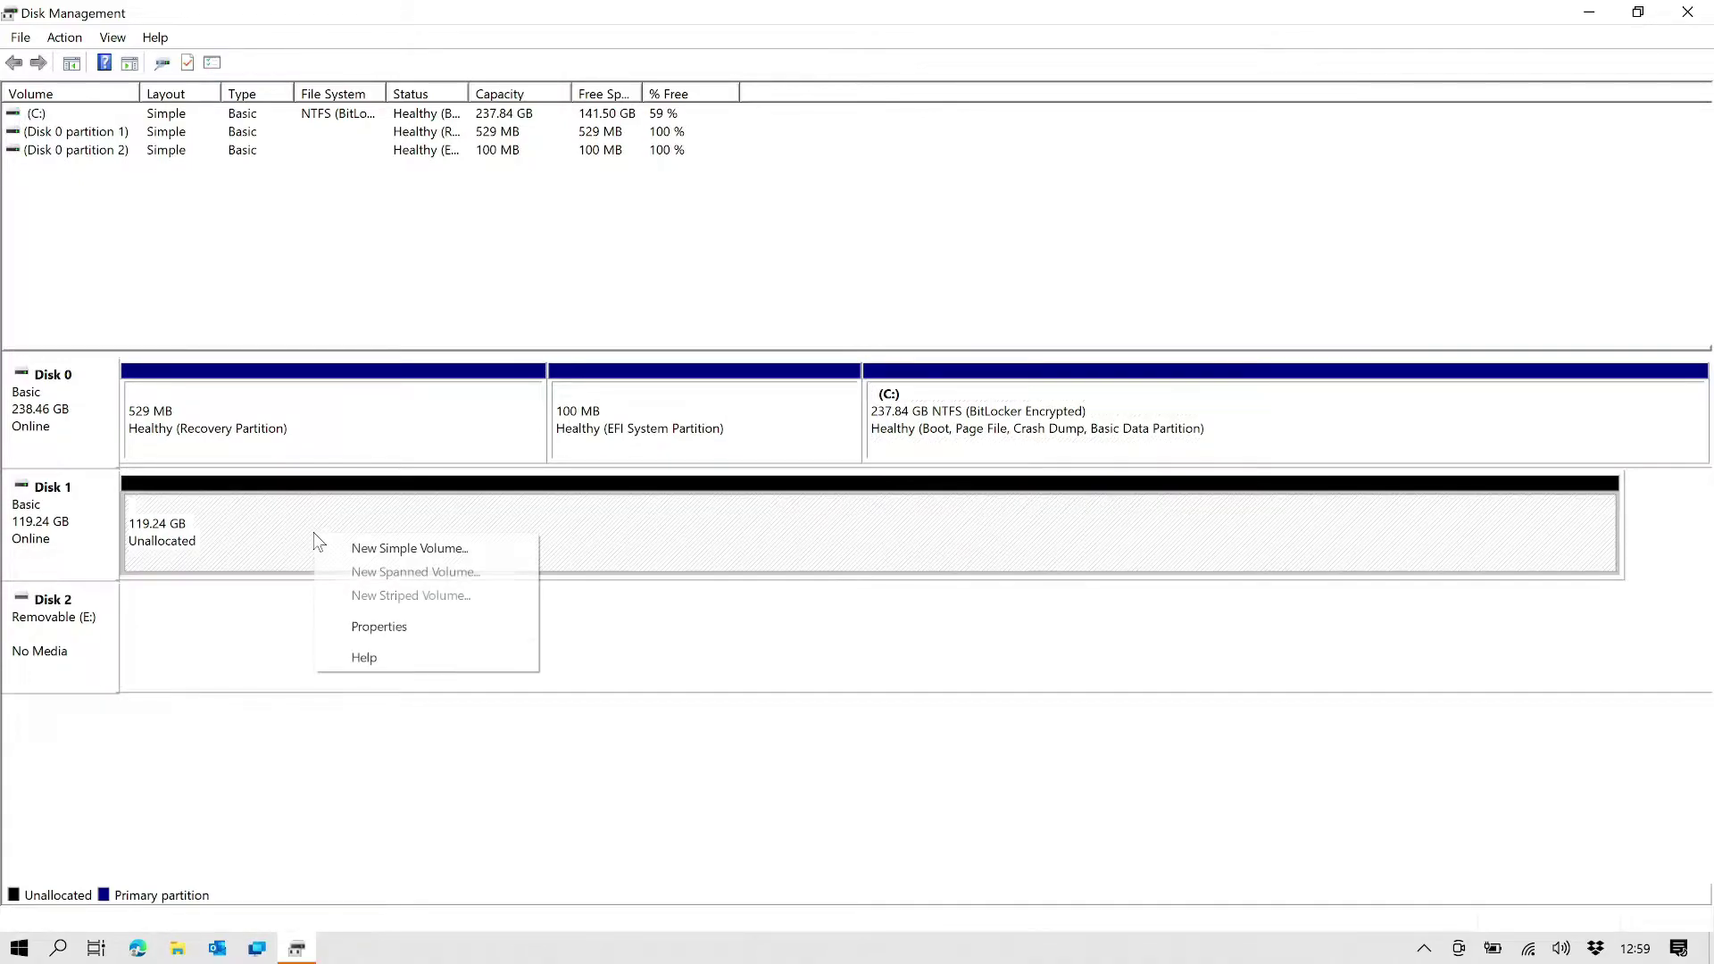
{"action": "left_click", "coordinate": [365, 549]}
{"action": "left_click", "coordinate": [415, 497]}
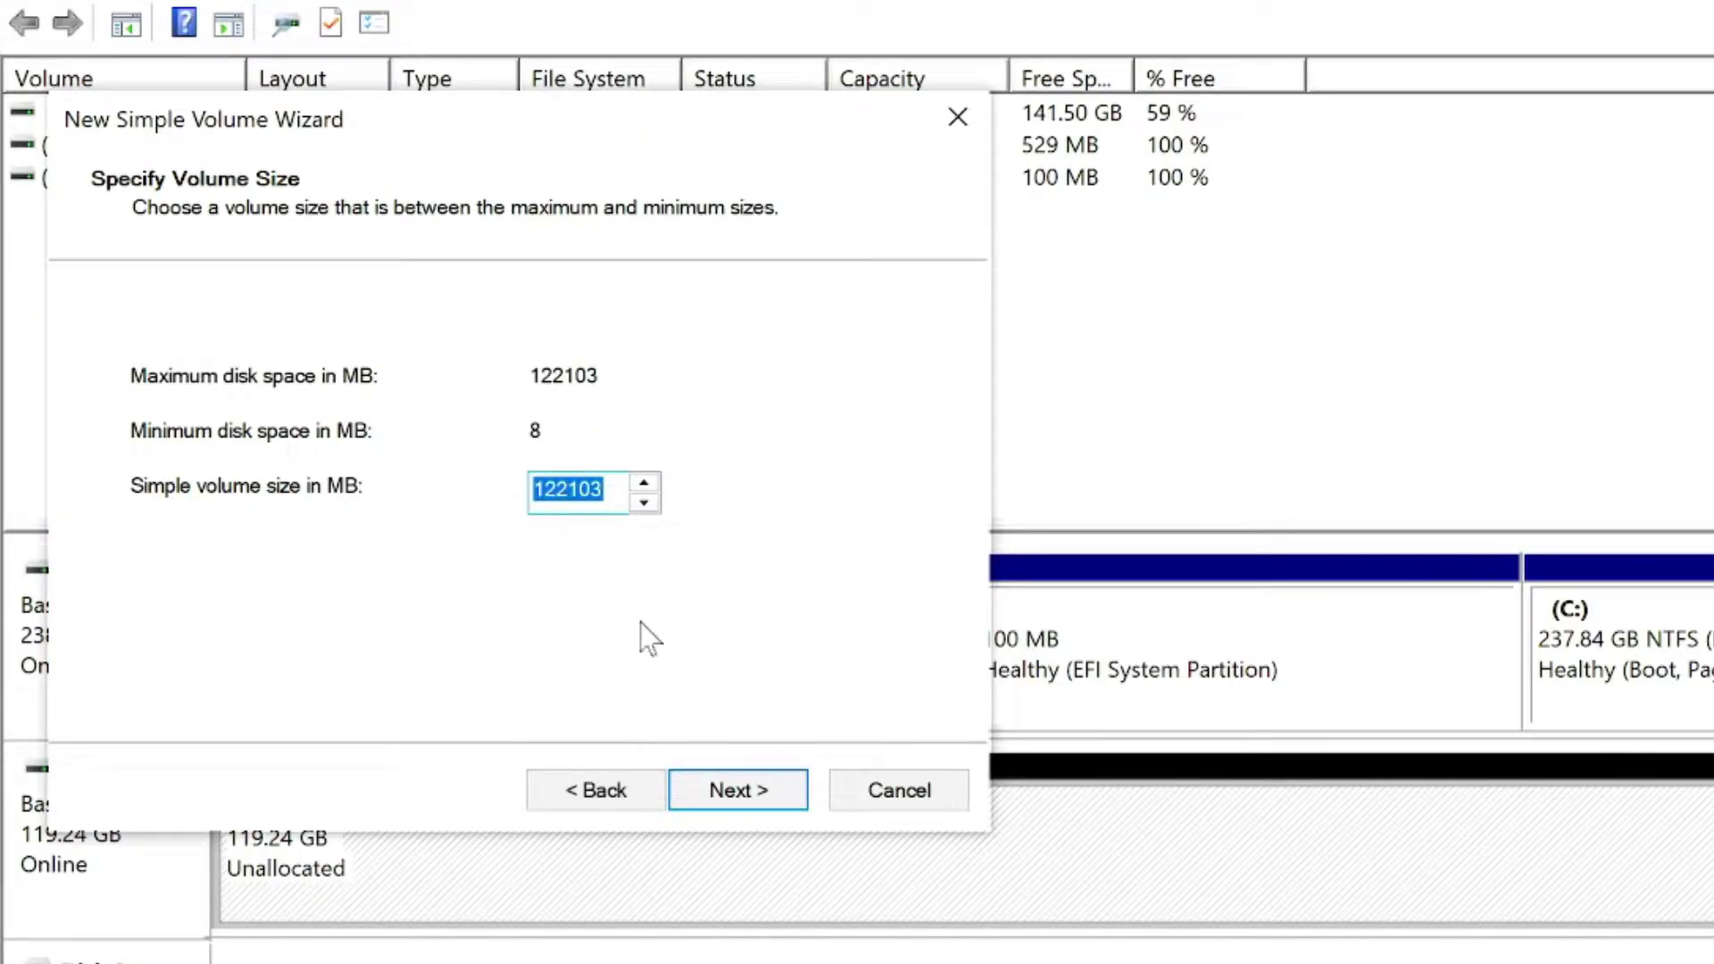
{"action": "left_click", "coordinate": [740, 802]}
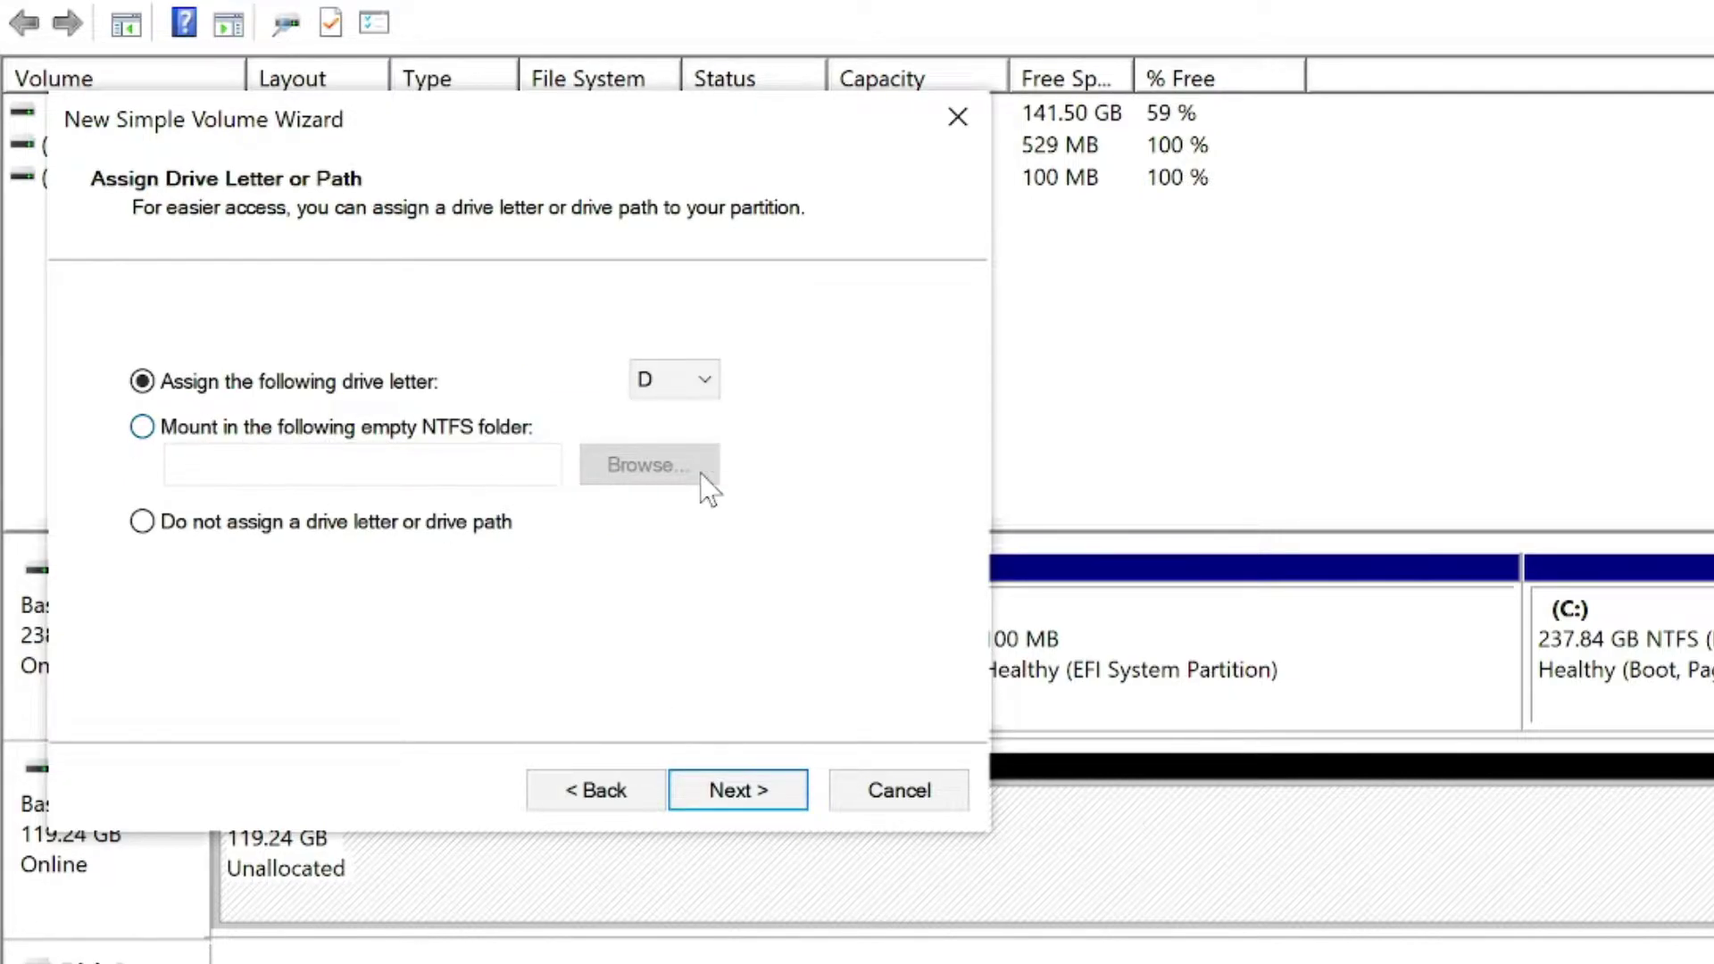
{"action": "left_click", "coordinate": [743, 801]}
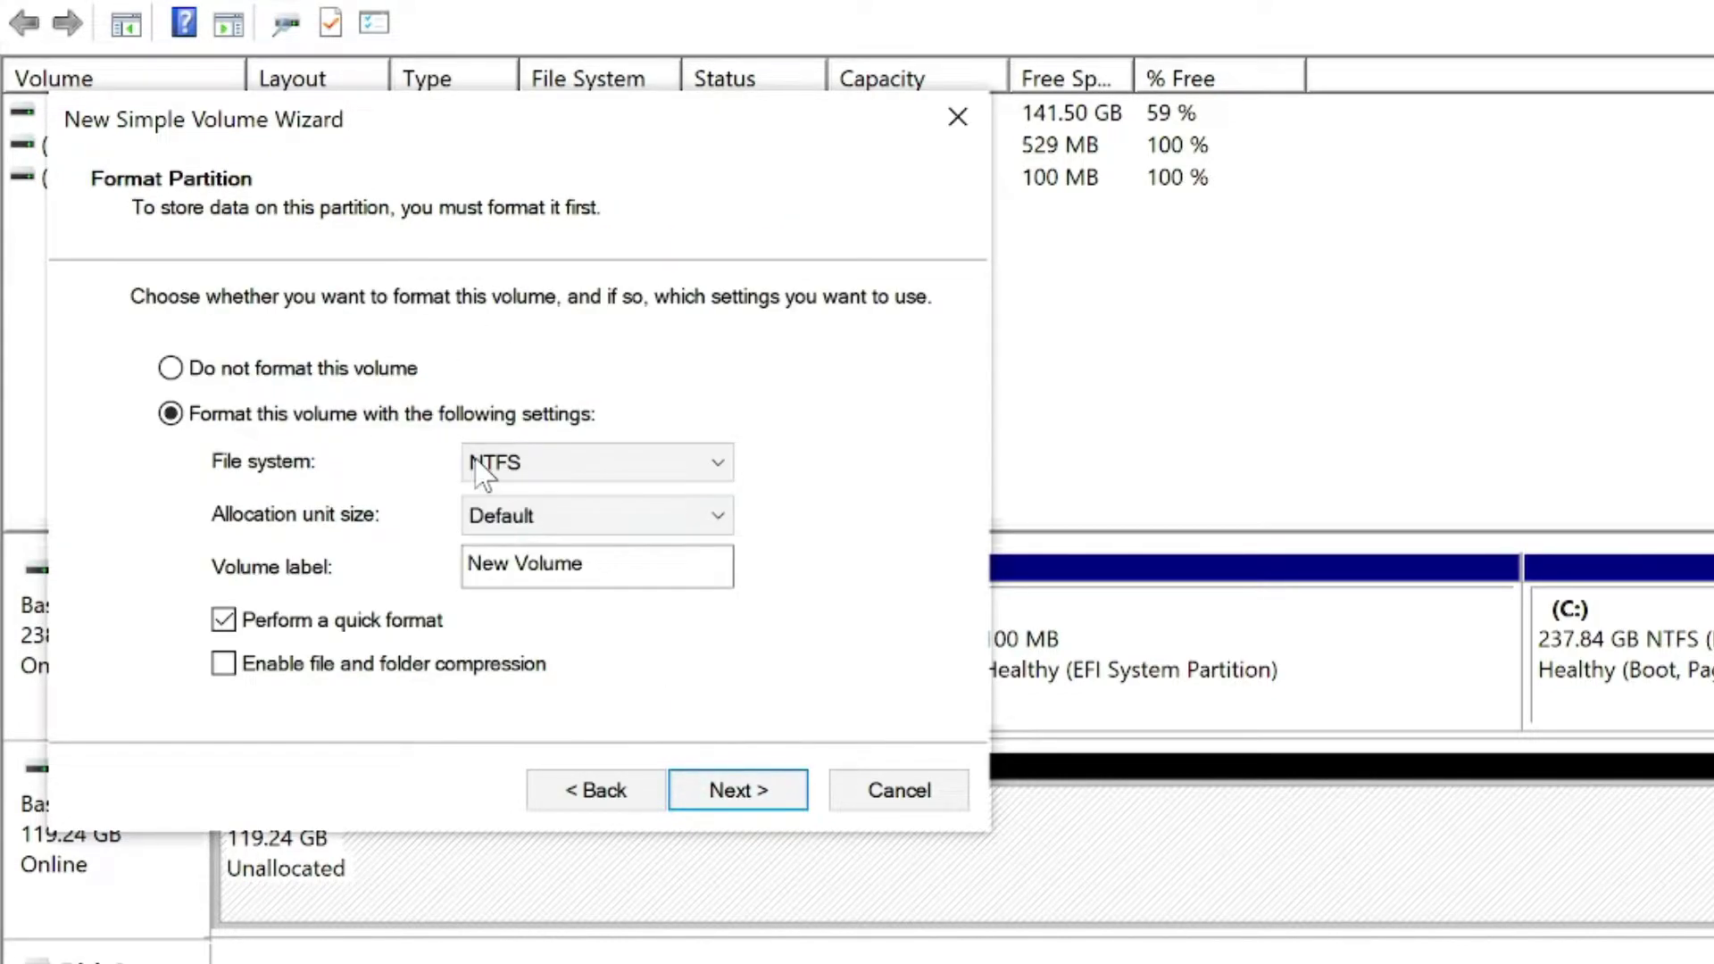
Step: Format the volume as NTFS with label 'EXT-DRV' and finish the wizard
{"action": "left_click", "coordinate": [635, 464]}
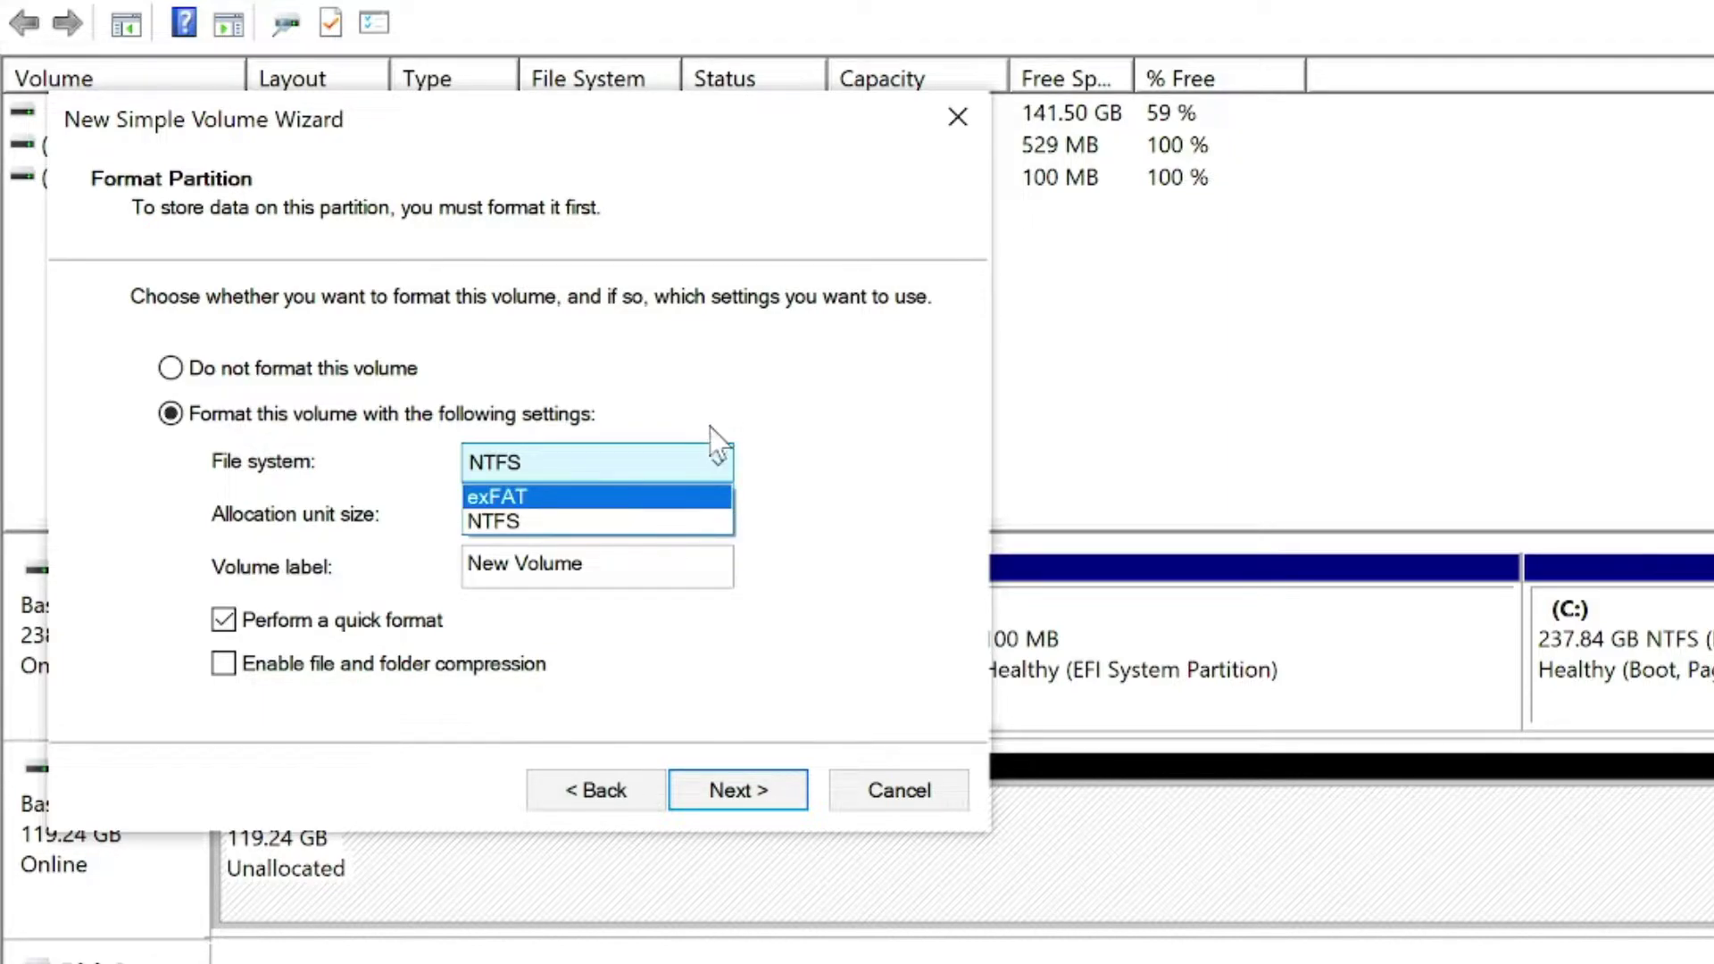
{"action": "left_click", "coordinate": [741, 406]}
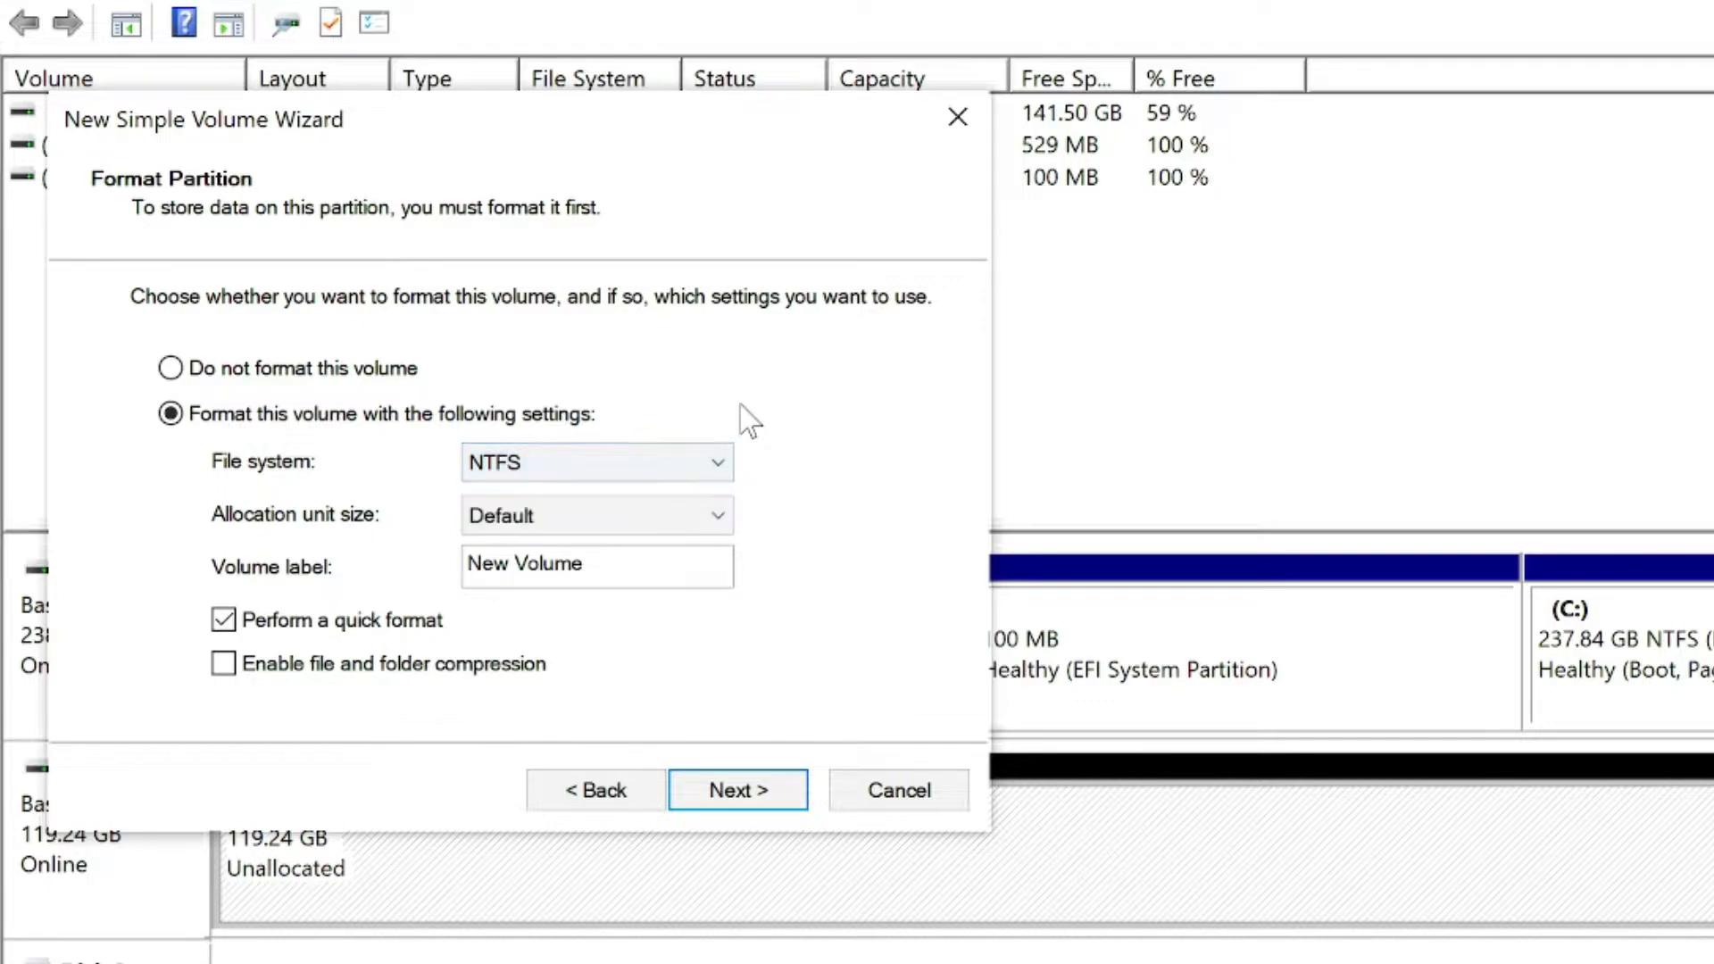
{"action": "left_click_drag", "start_coordinate": [659, 570], "coordinate": [405, 563]}
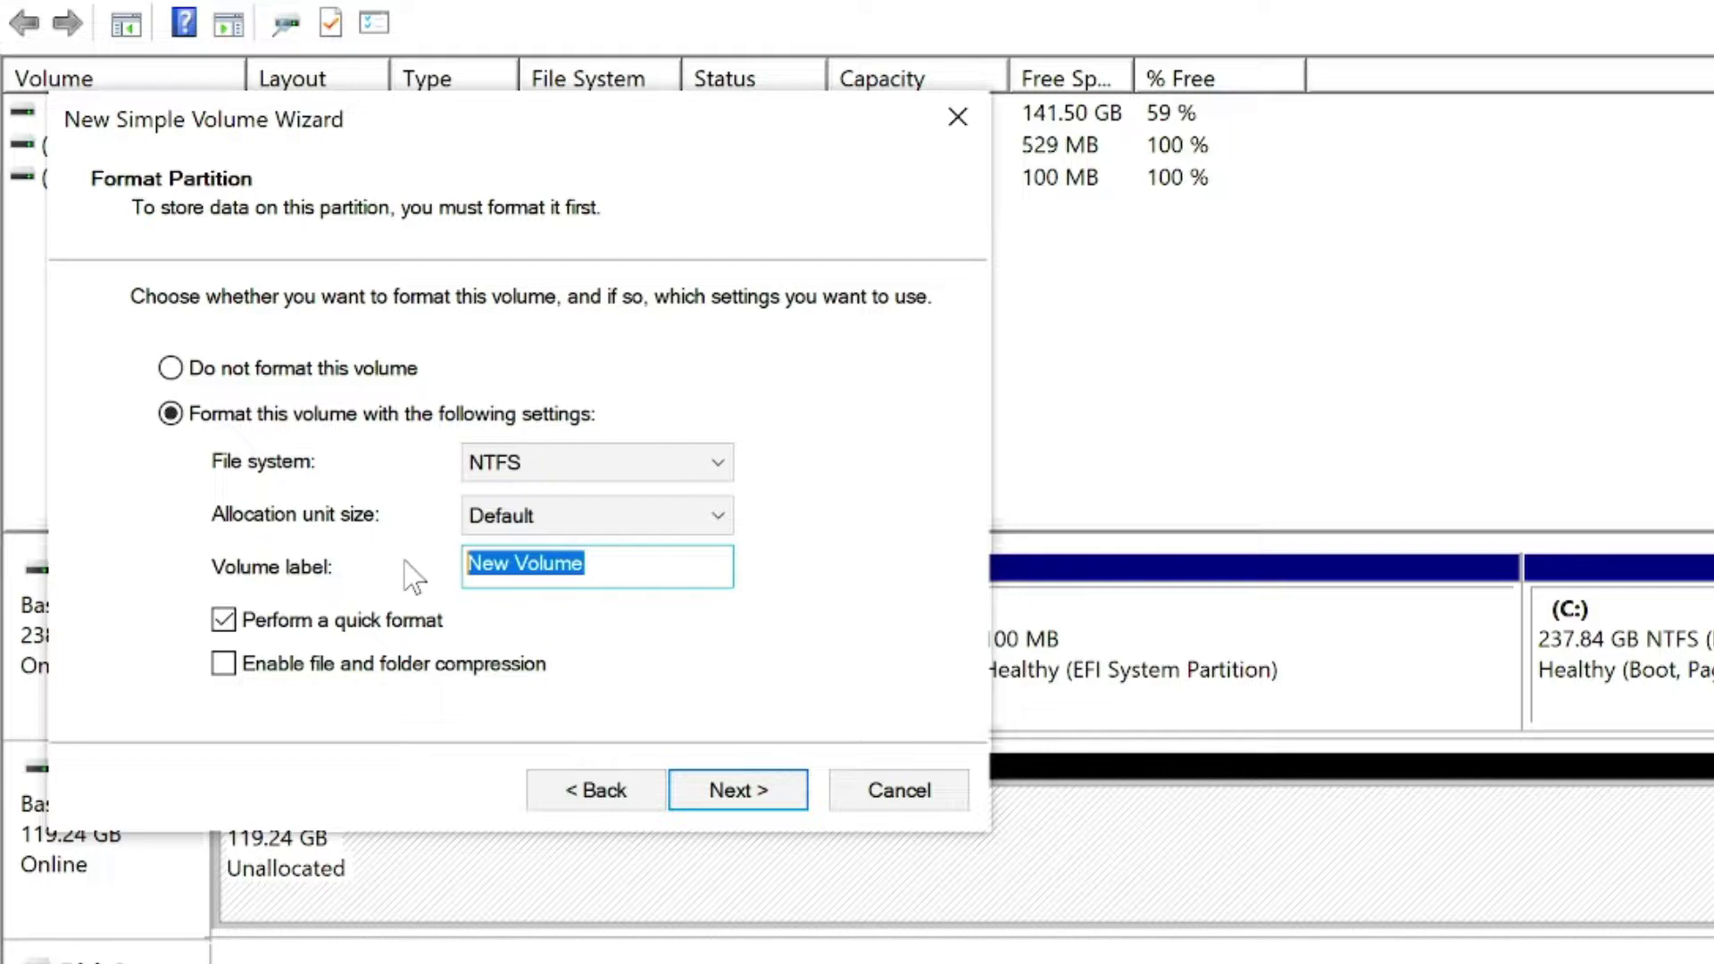
{"action": "type", "text": "EXT"}
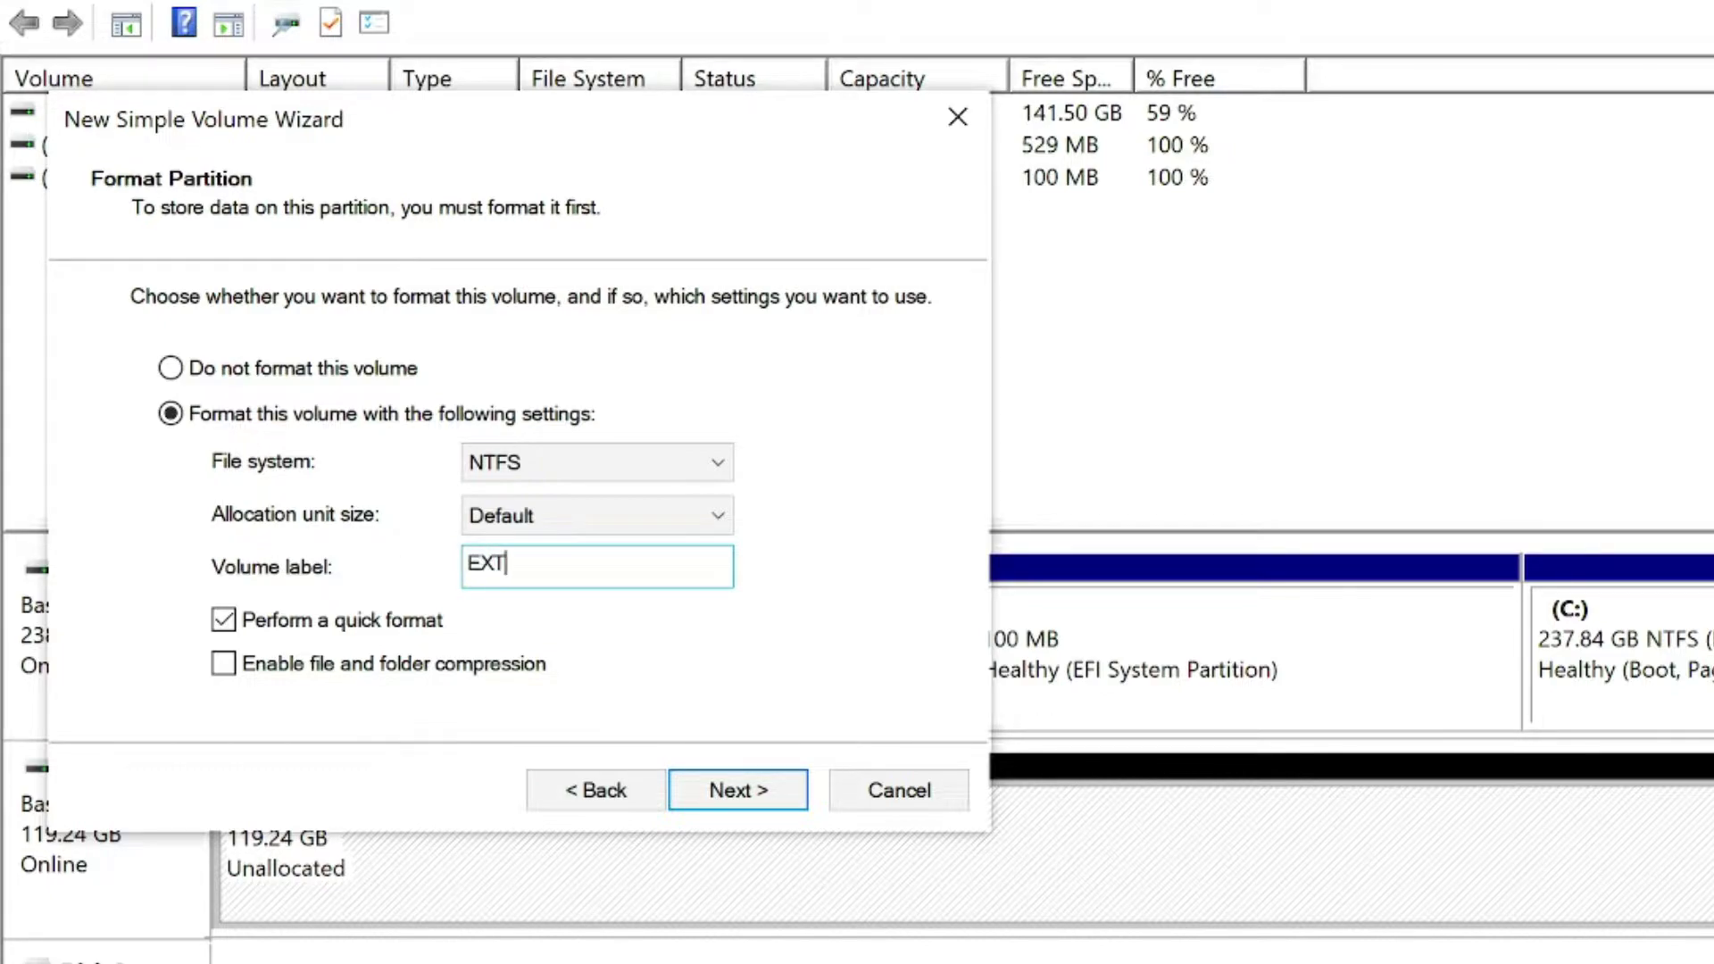
{"action": "type", "text": "-DRV"}
{"action": "left_click", "coordinate": [724, 793]}
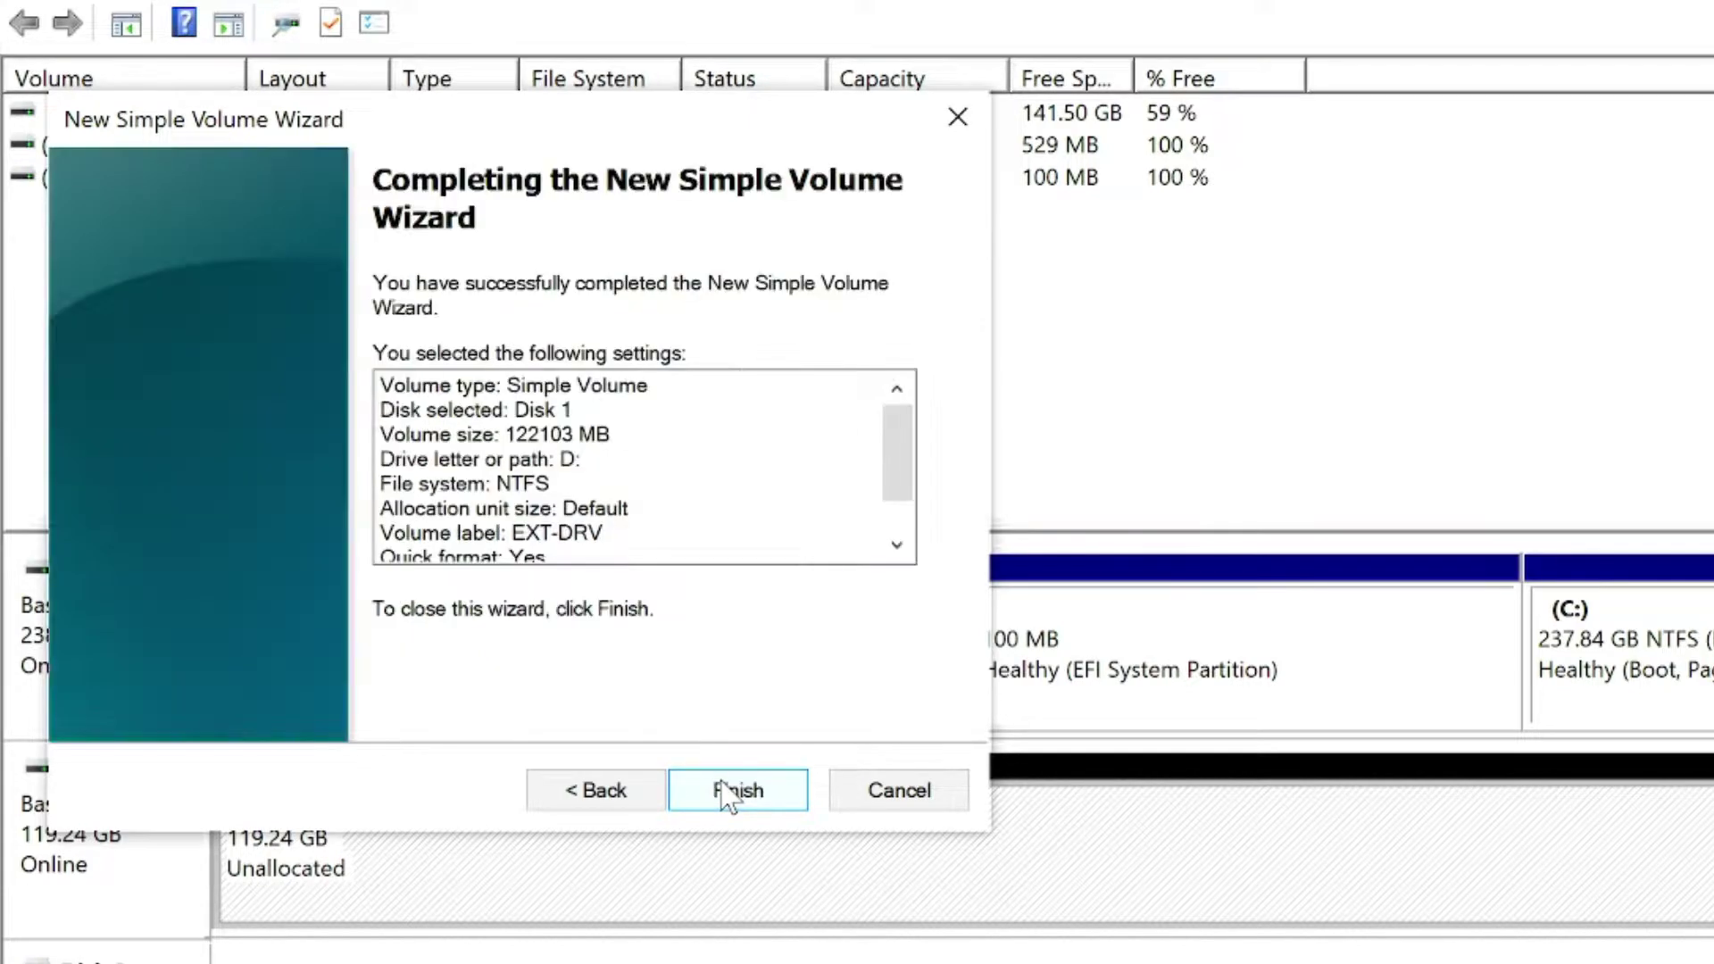
{"action": "left_click", "coordinate": [726, 793]}
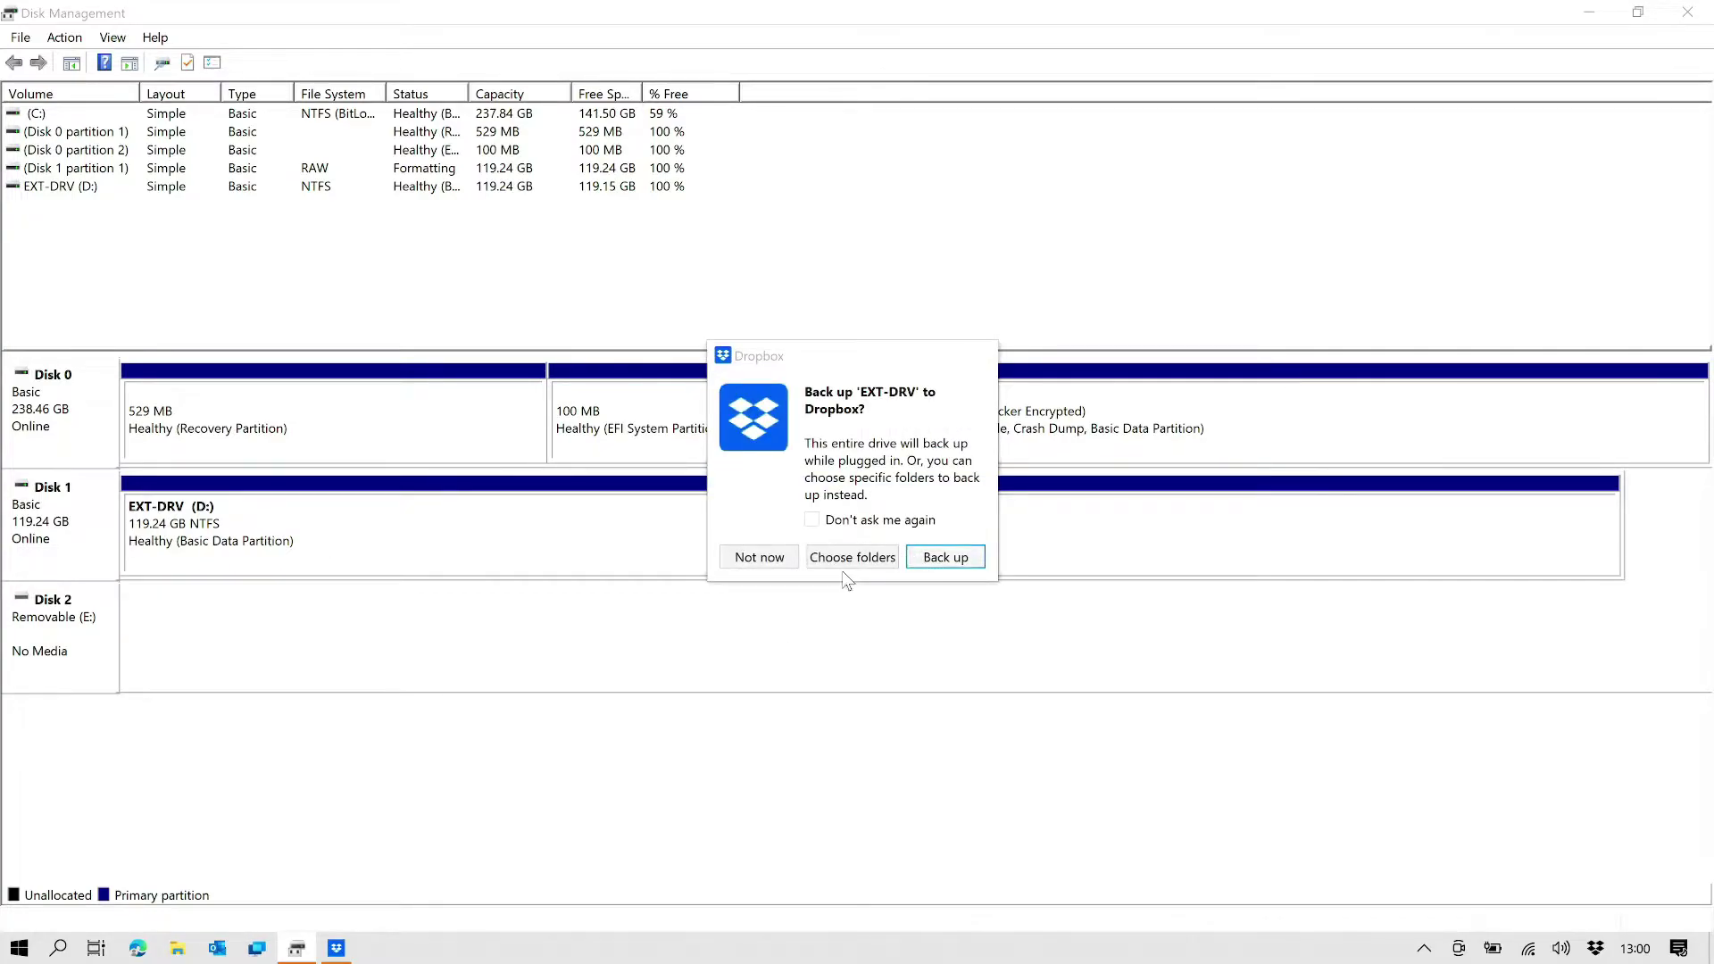
Step: Dismiss the Dropbox prompt, close Disk Management, and open EXT-DRV (D:) from This PC
{"action": "left_click", "coordinate": [779, 562]}
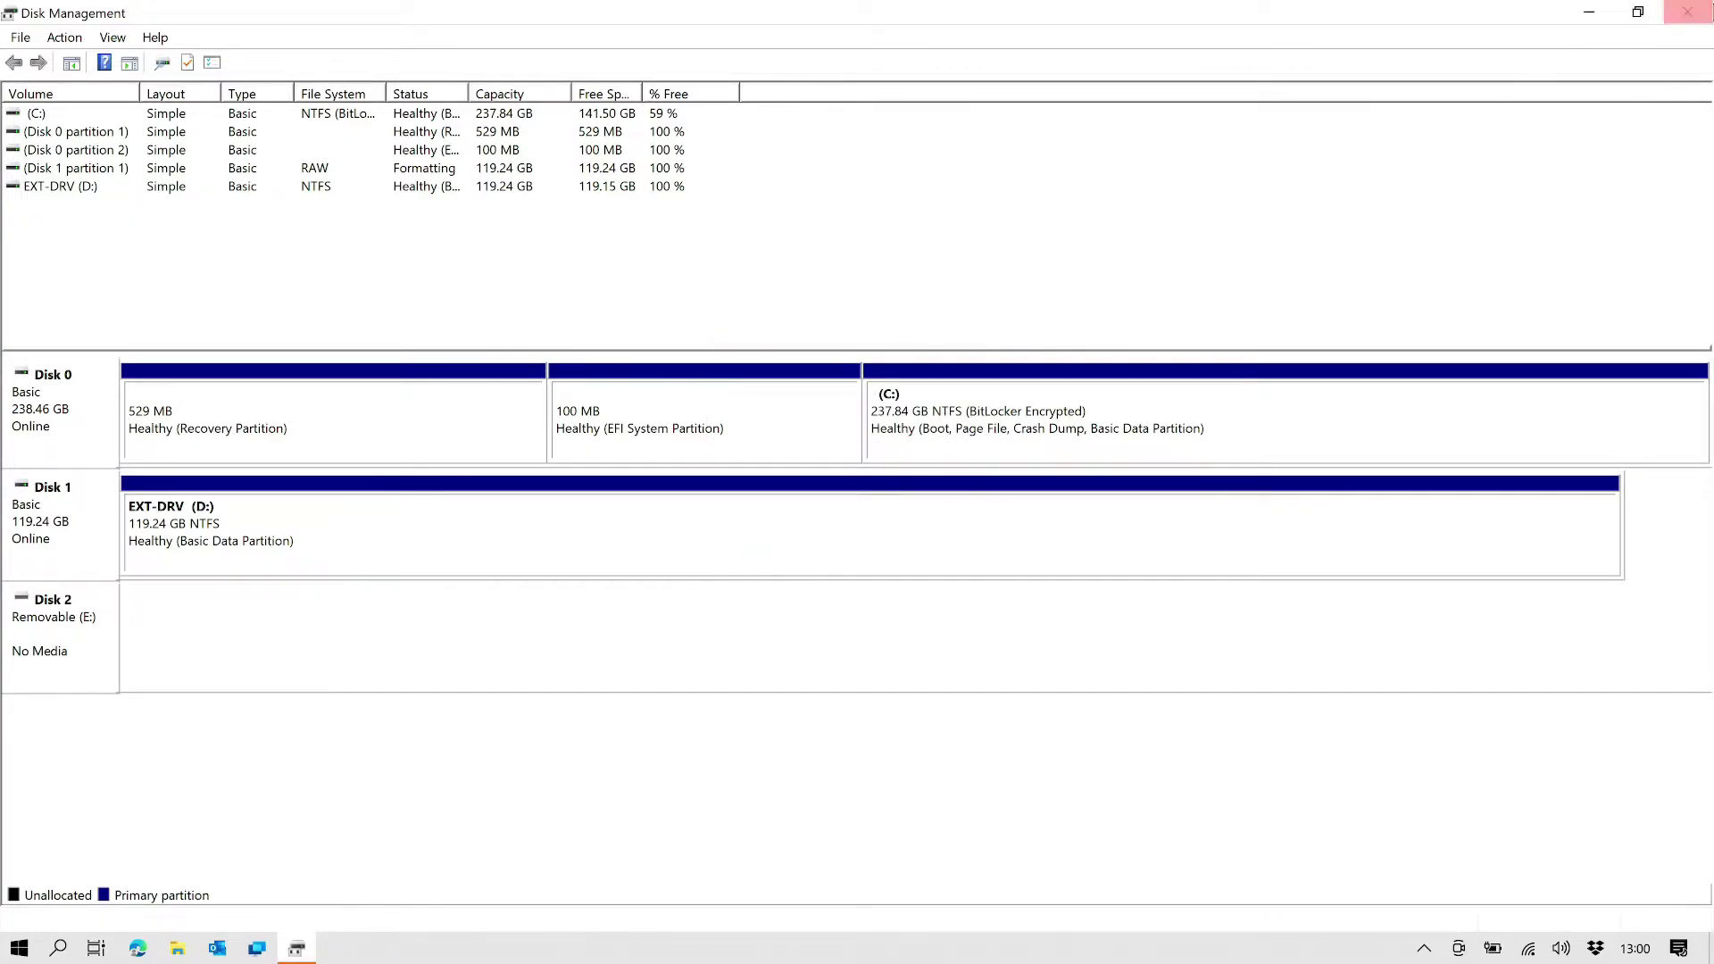
{"action": "left_click", "coordinate": [1689, 14]}
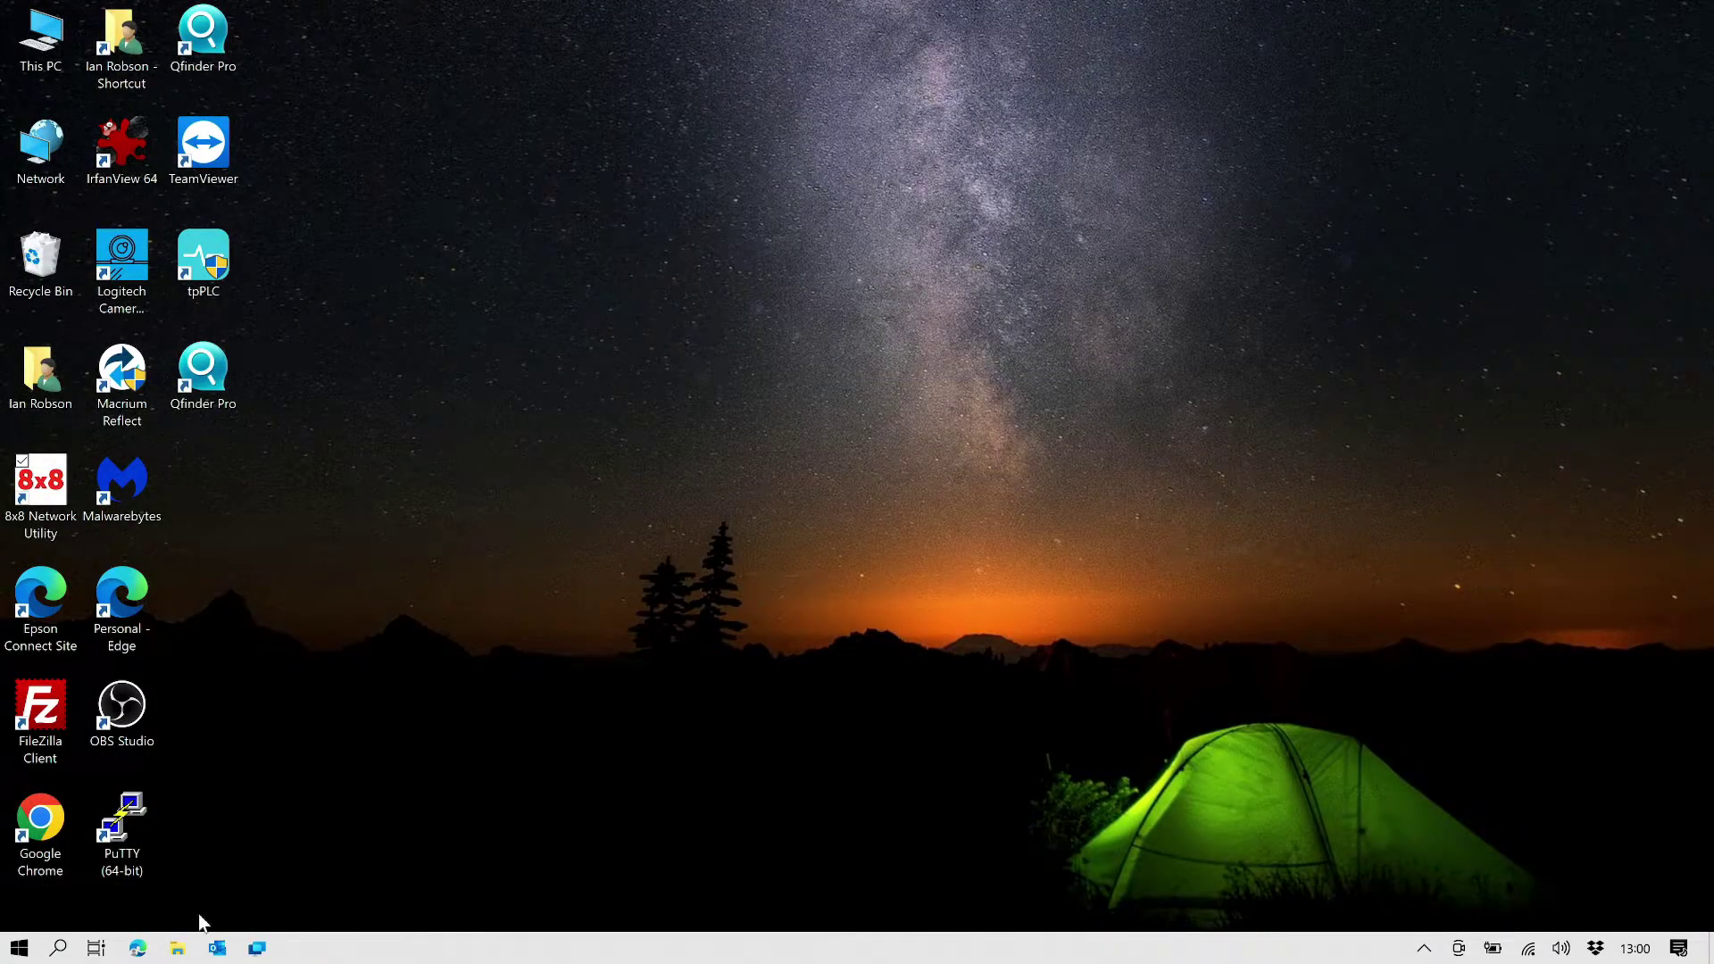
{"action": "left_click", "coordinate": [179, 950]}
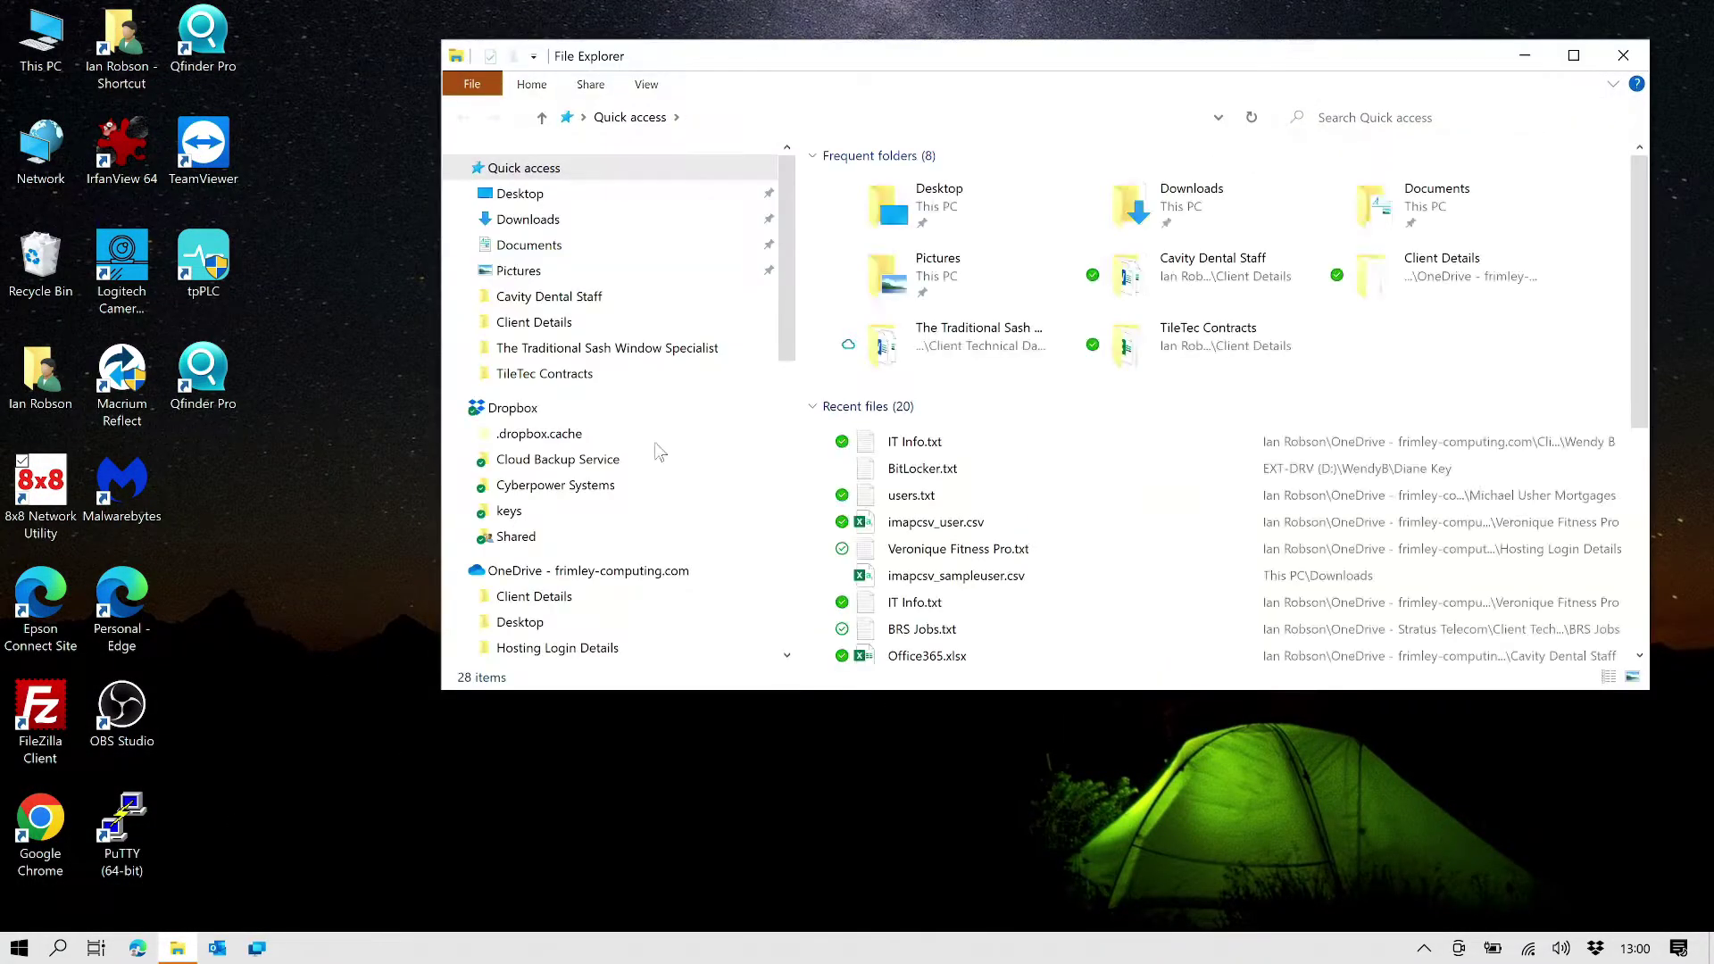
{"action": "scroll", "coordinate": [769, 405], "scroll_direction": "down", "scroll_amount": 2}
{"action": "scroll", "coordinate": [769, 404], "scroll_direction": "down", "scroll_amount": 8}
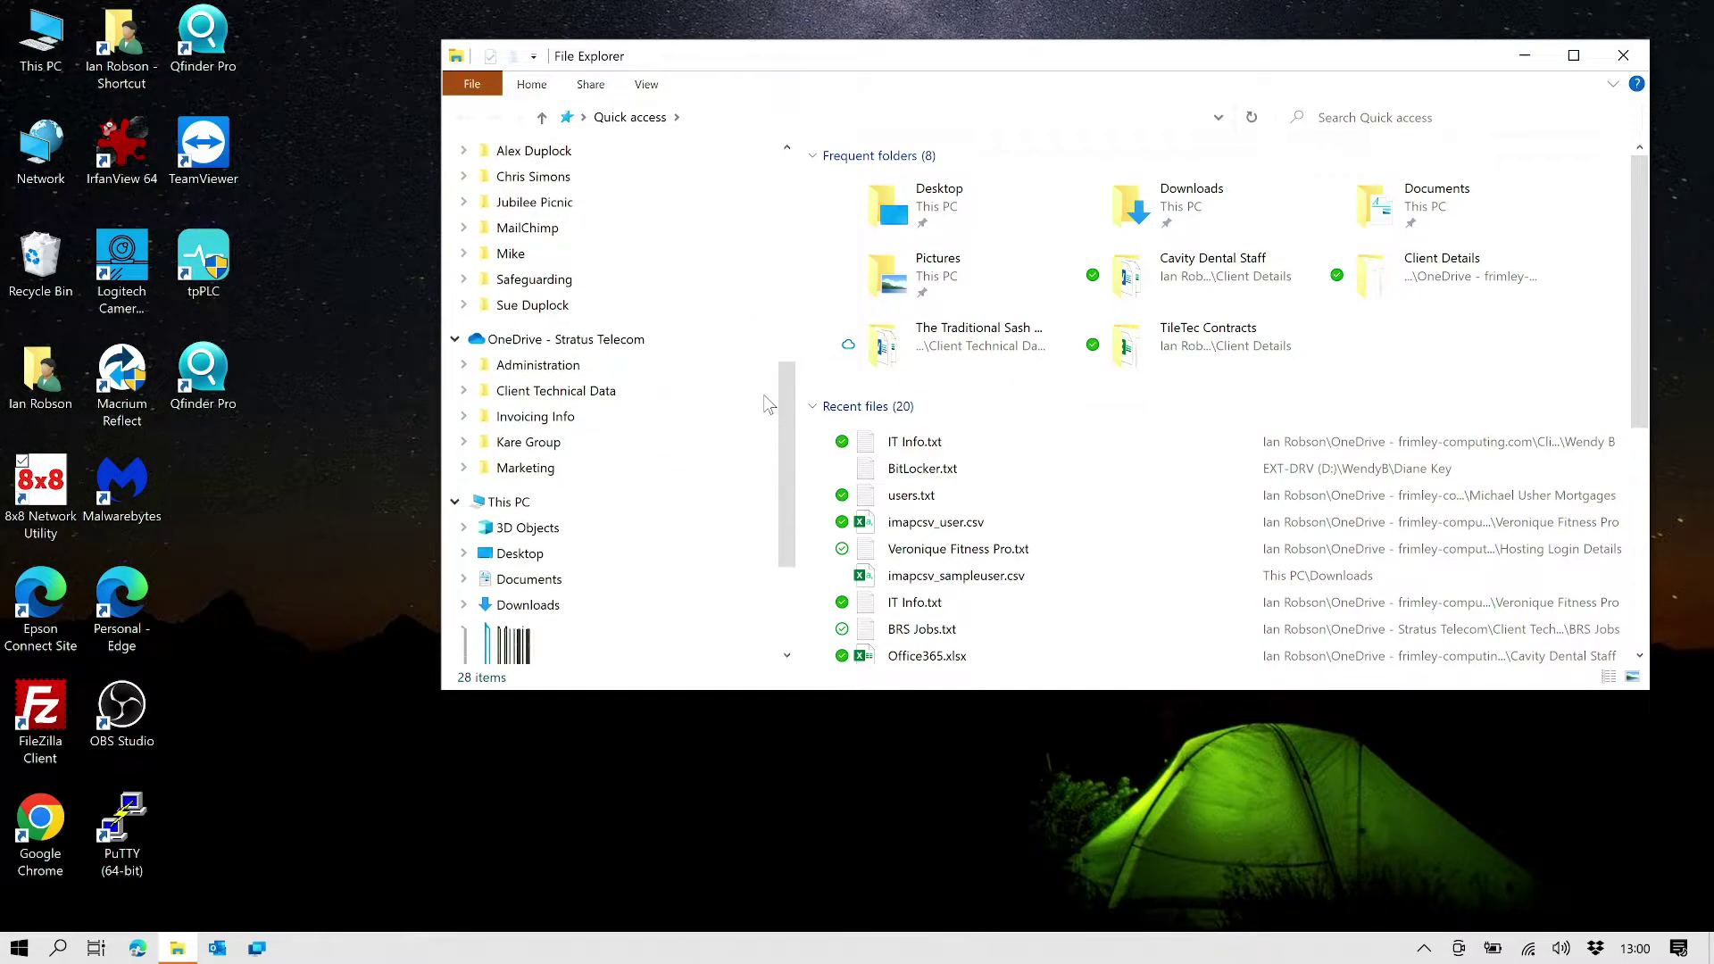
{"action": "left_click", "coordinate": [517, 323]}
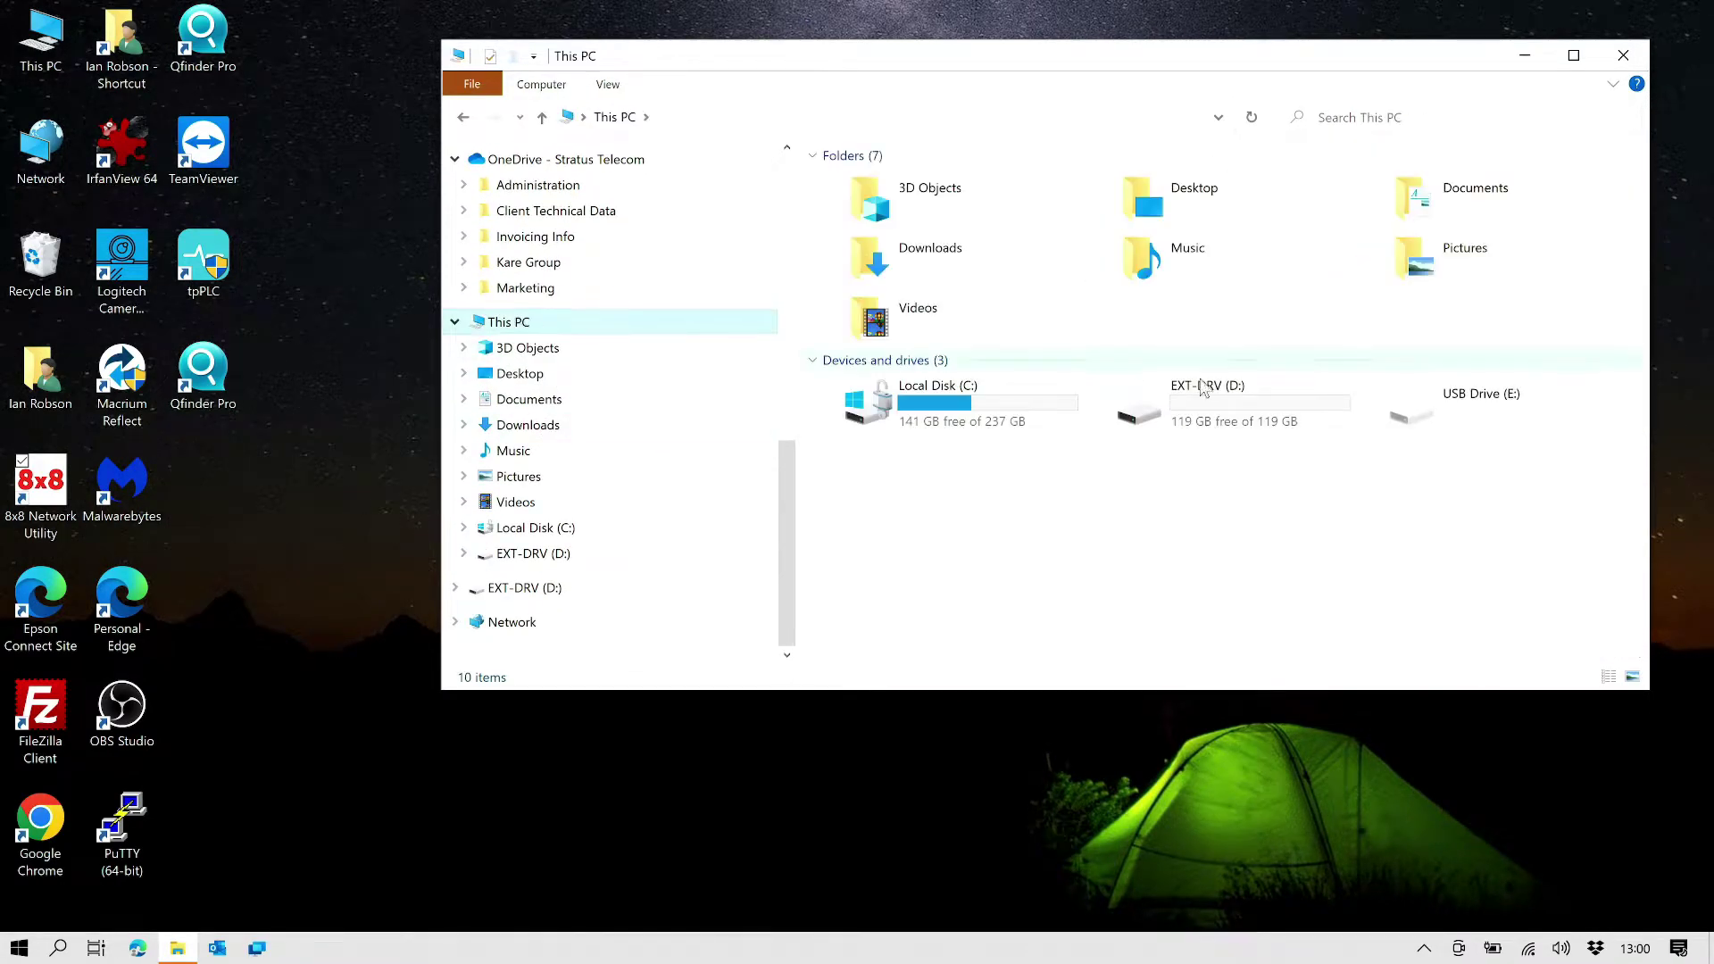
{"action": "double_click", "coordinate": [1212, 430]}
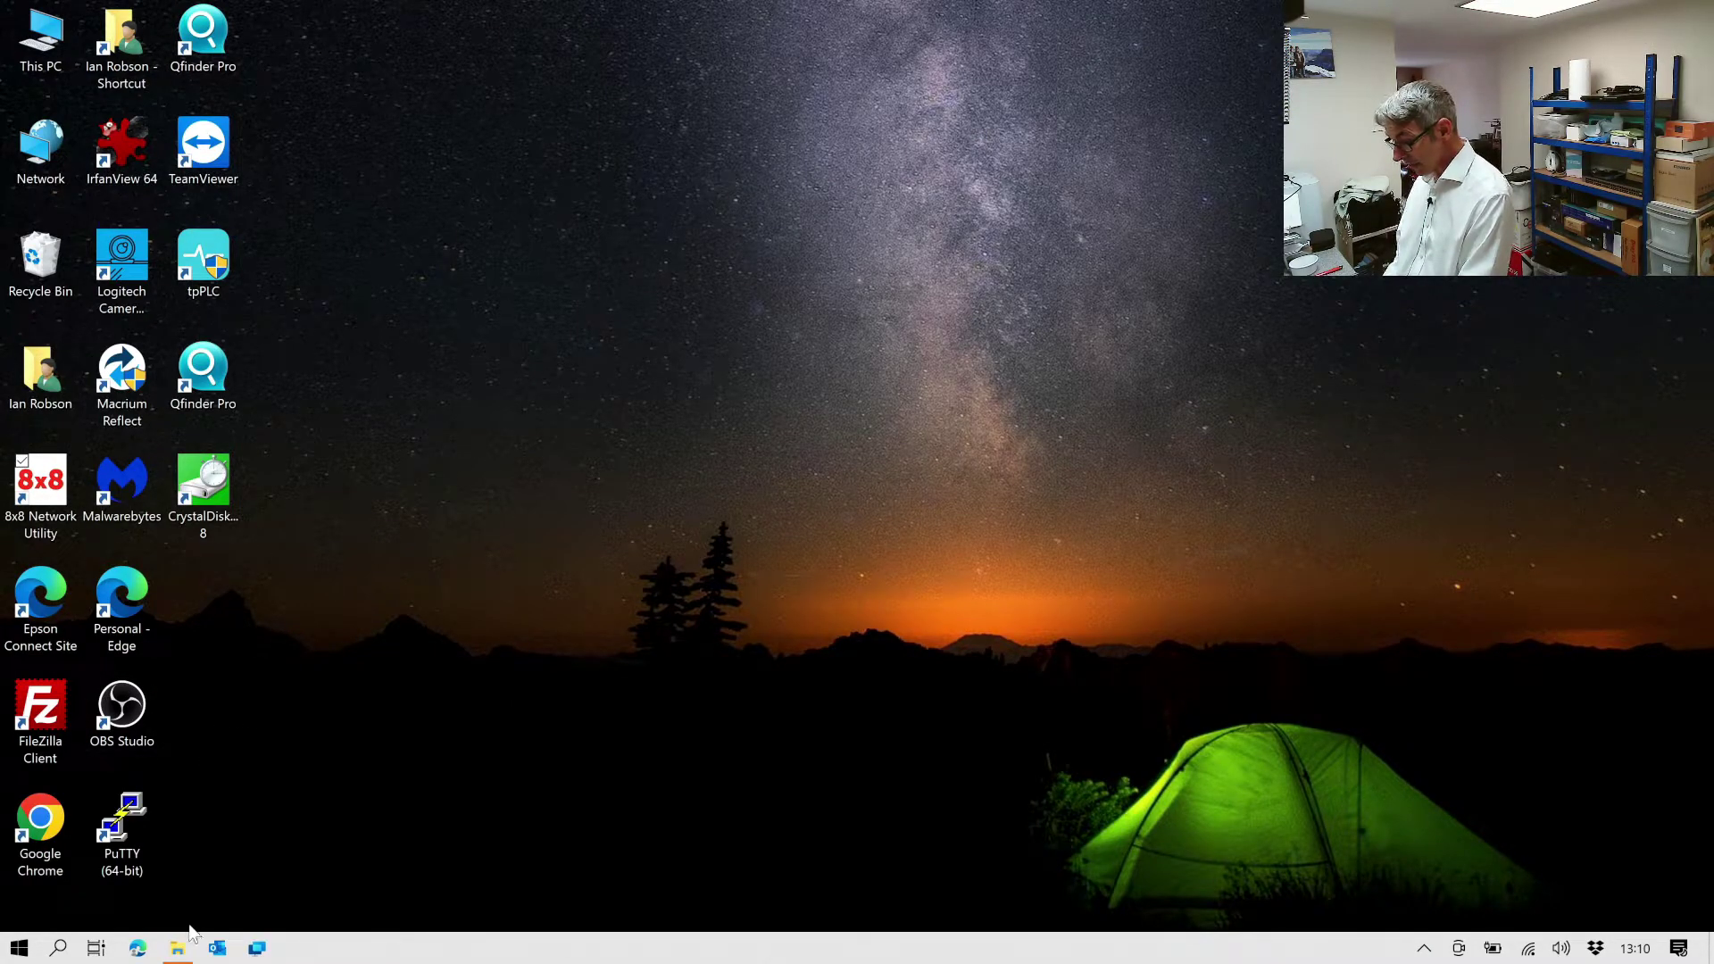
Step: Launch CrystalDiskMark as administrator, select drive D:, and run all benchmark tests
{"action": "double_click", "coordinate": [212, 512]}
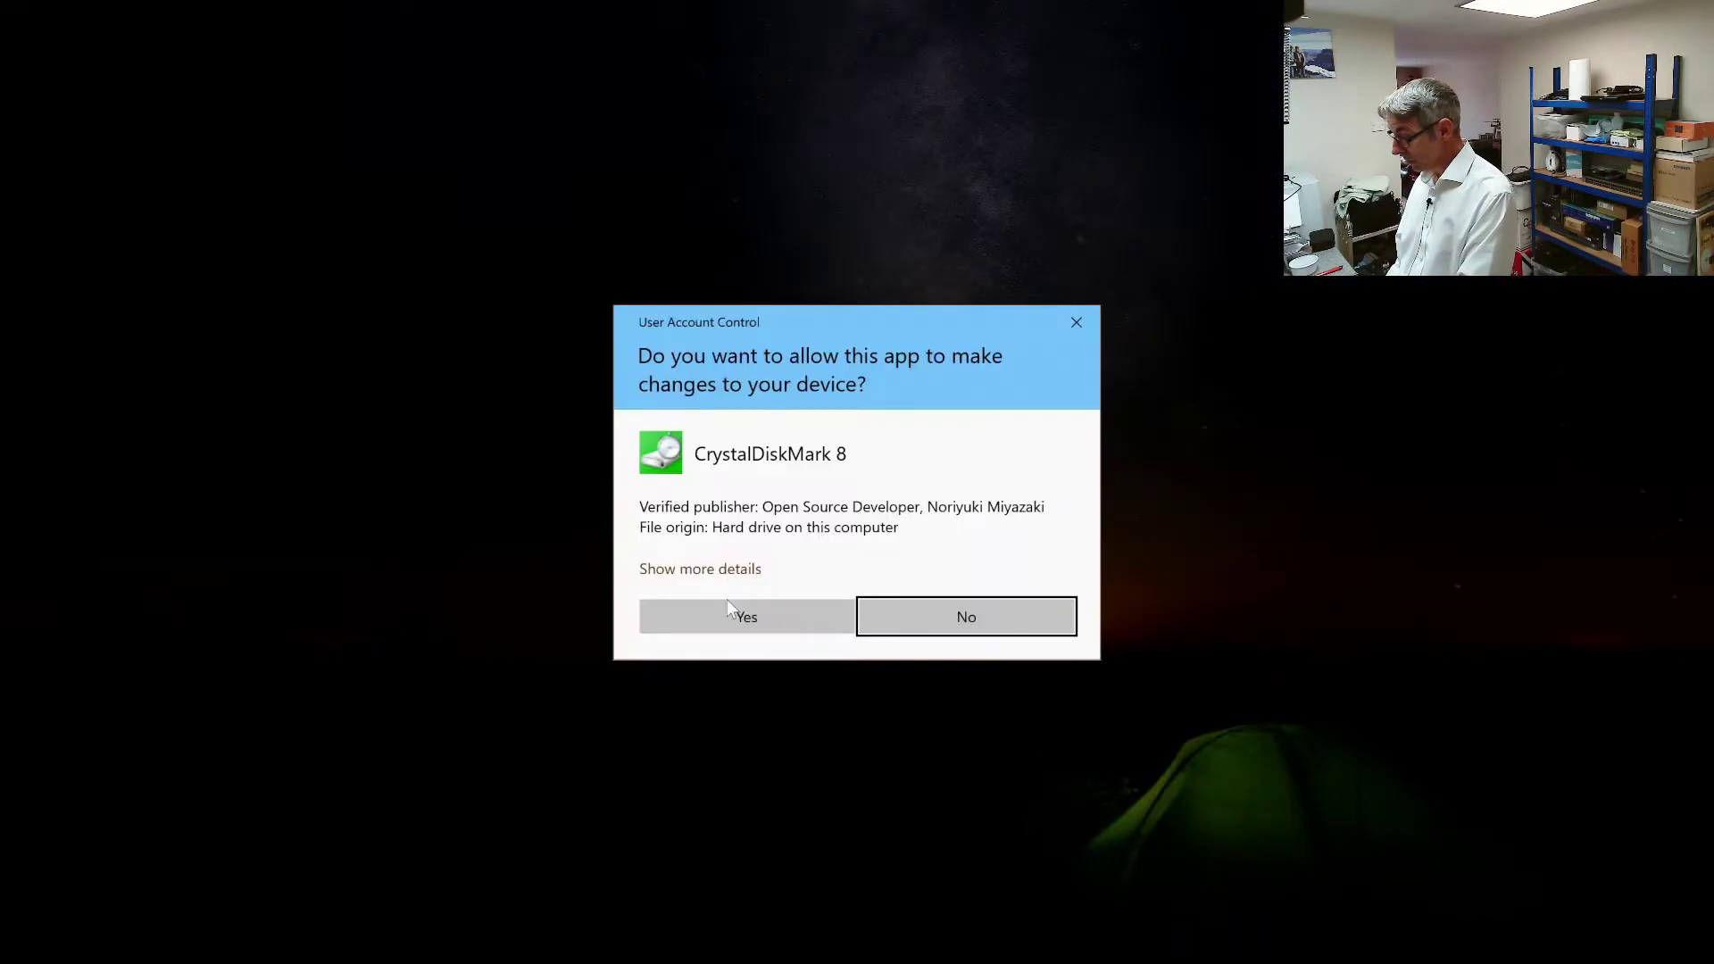
{"action": "left_click", "coordinate": [747, 617]}
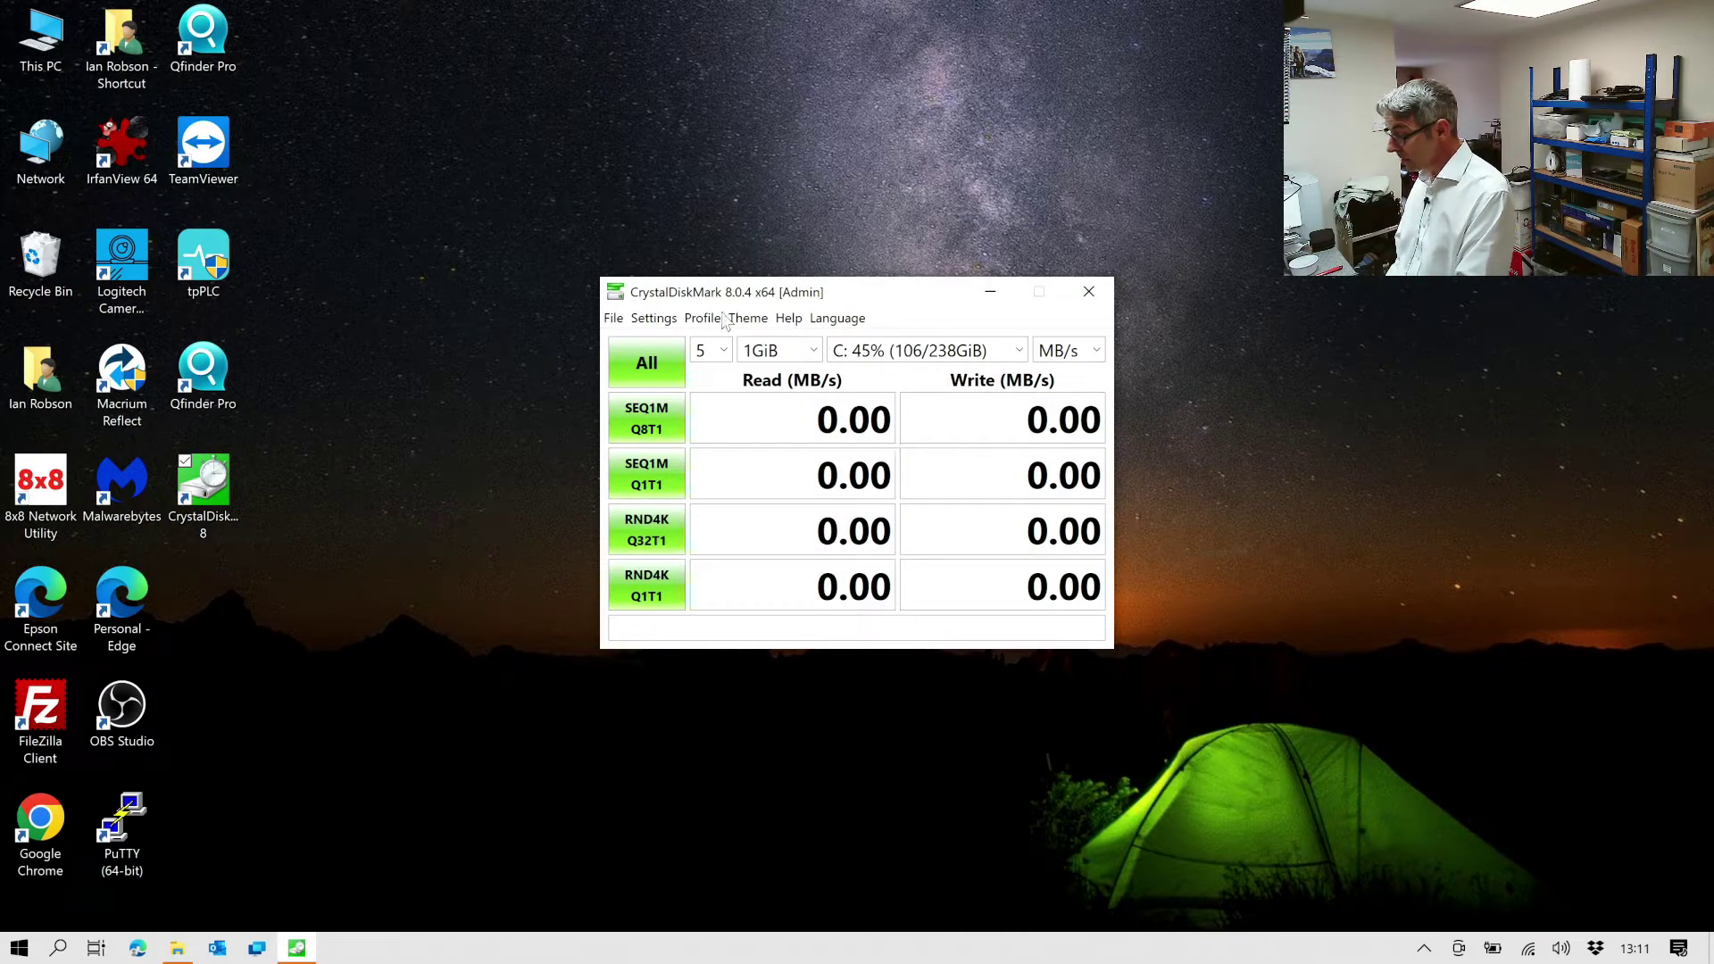
{"action": "left_click", "coordinate": [897, 353]}
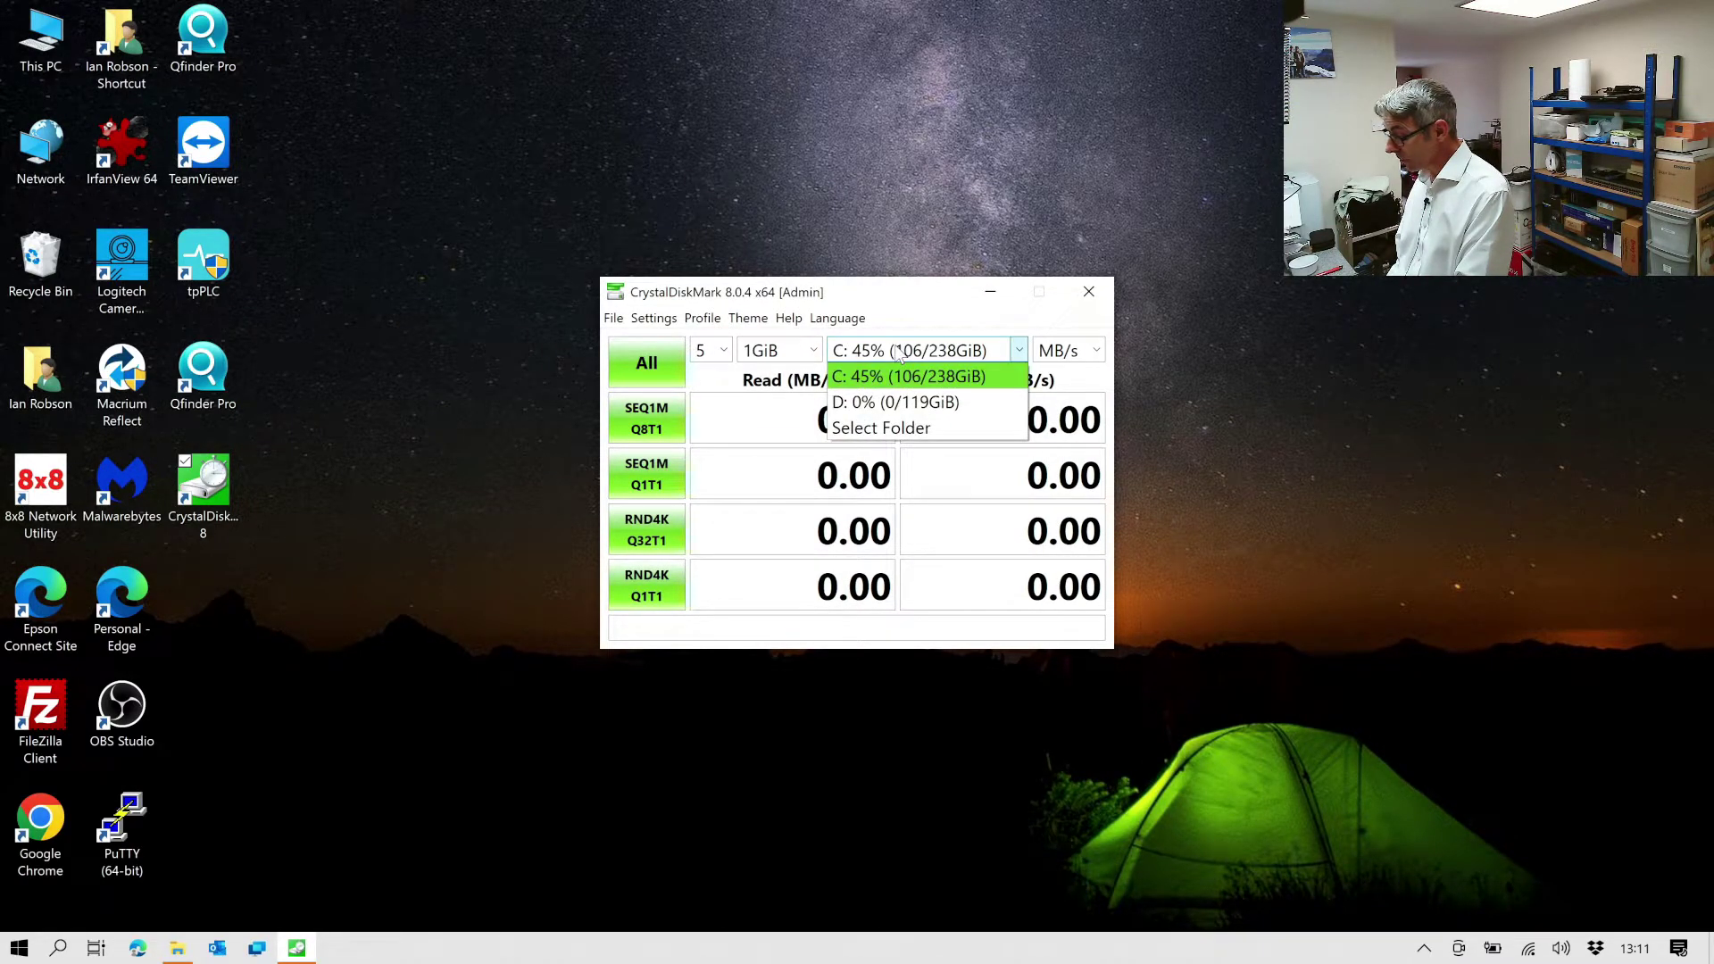
{"action": "left_click", "coordinate": [897, 403]}
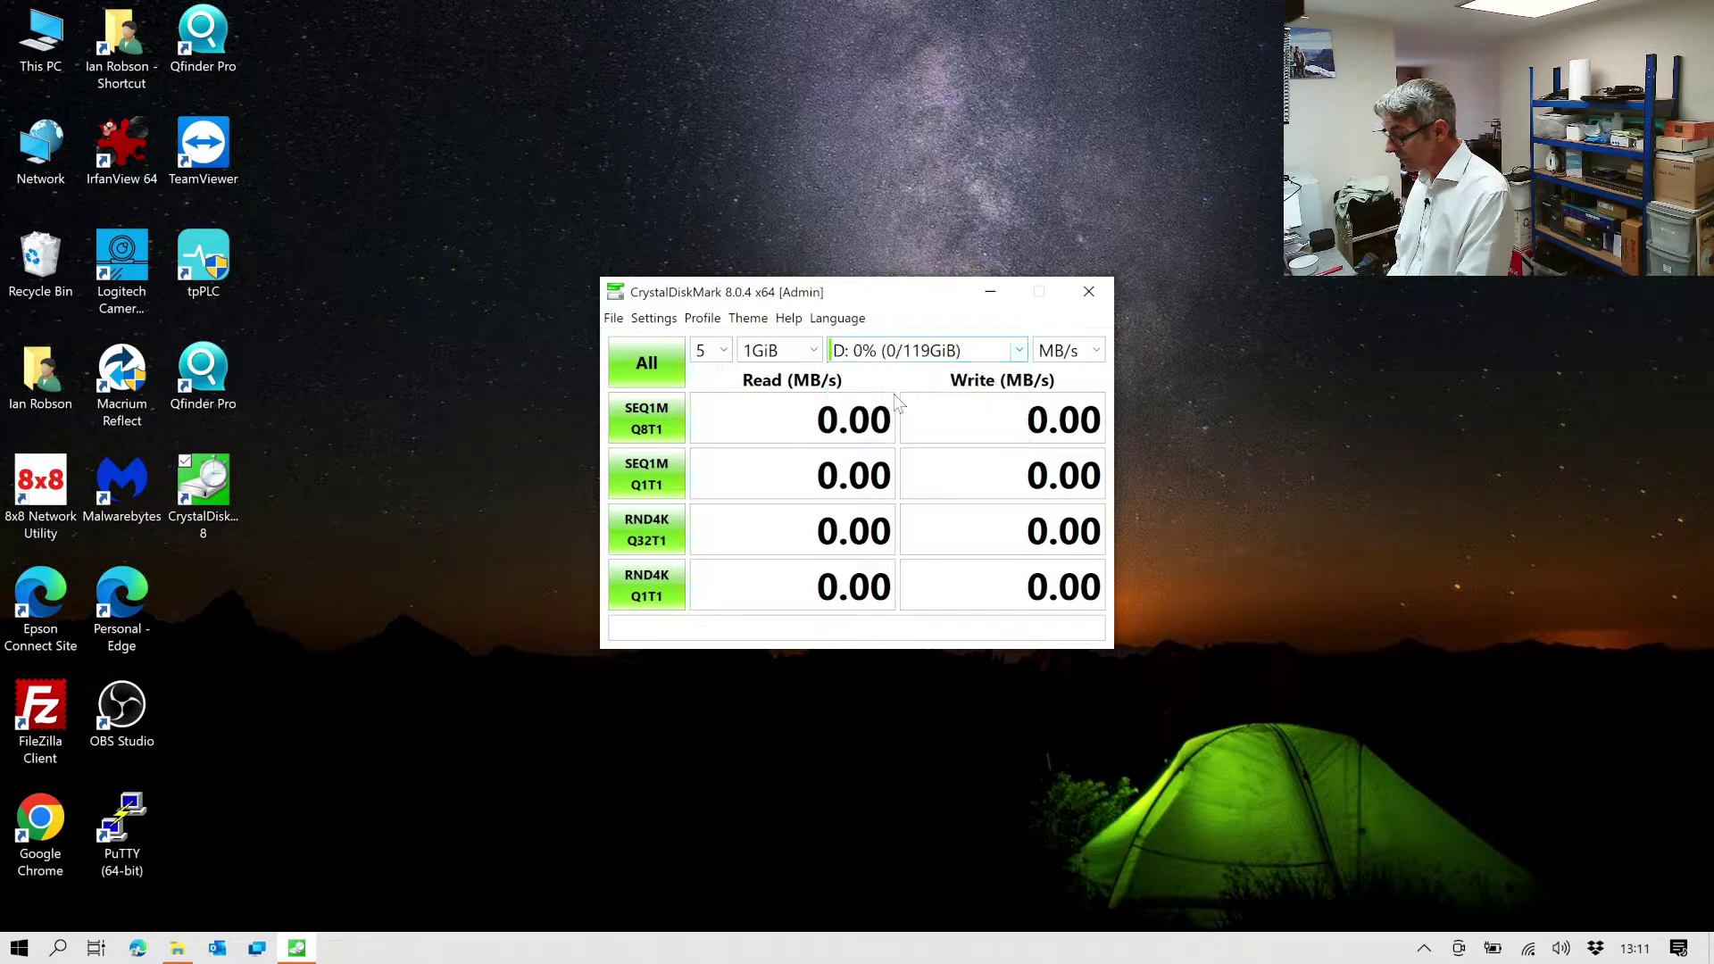
{"action": "left_click", "coordinate": [646, 376]}
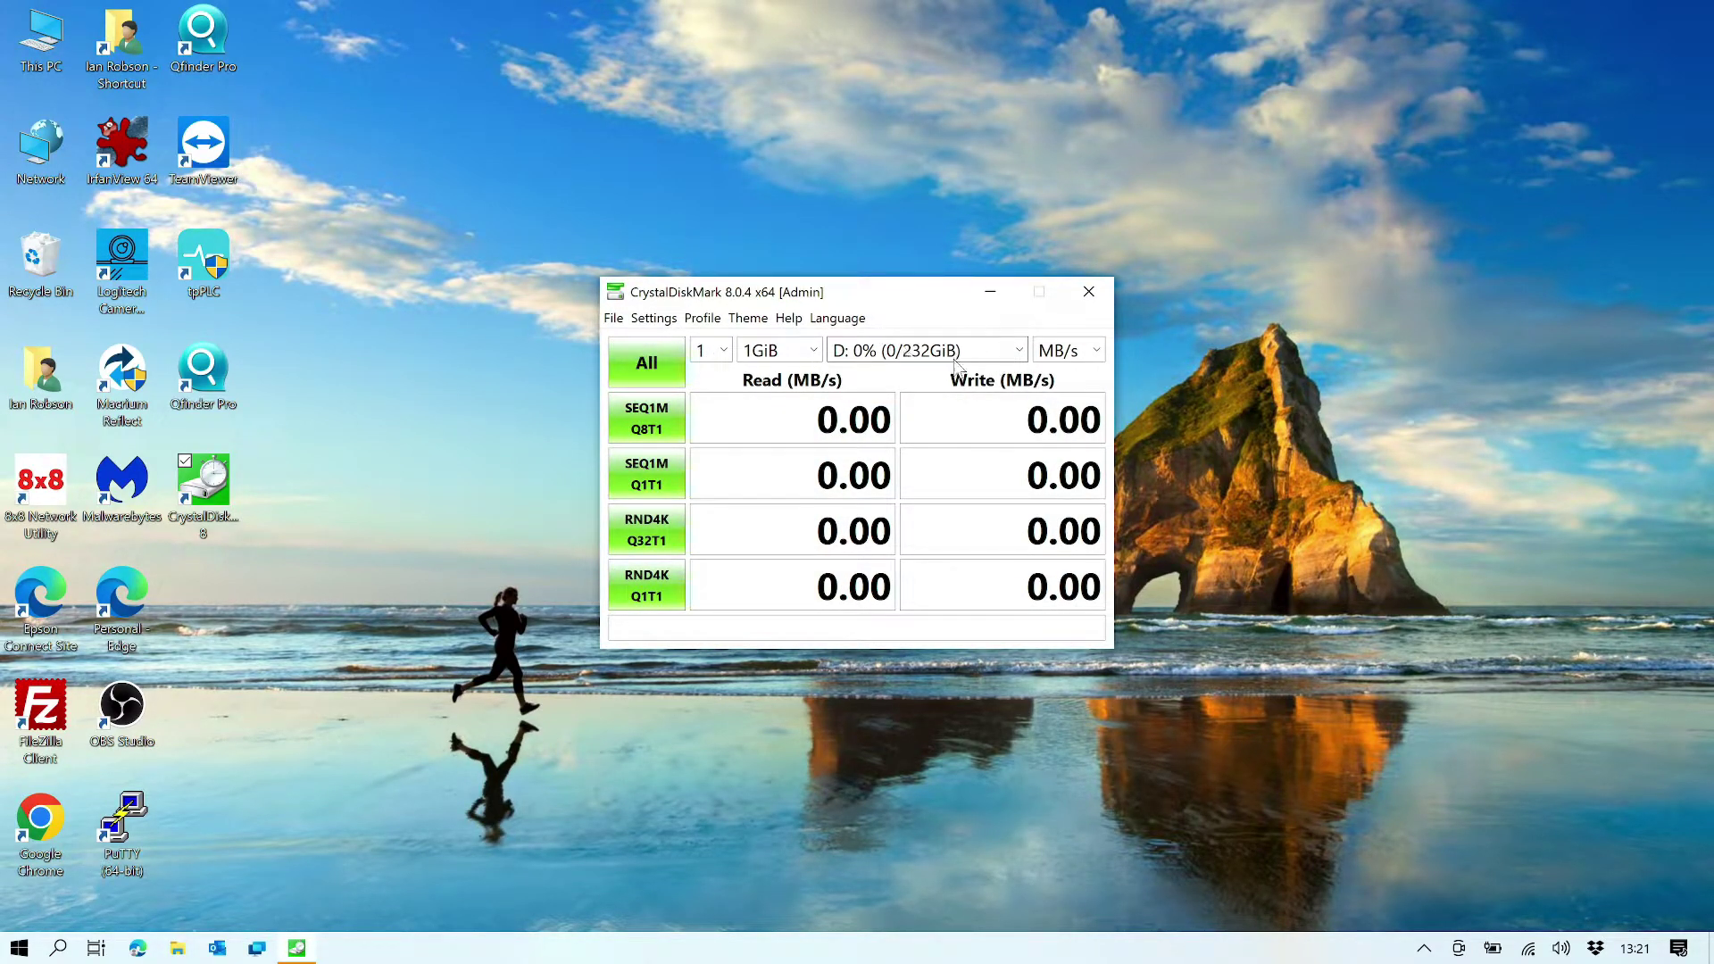
Step: Run all CrystalDiskMark tests on D: and open File Explorer to fetch the earlier results screenshot
{"action": "left_click", "coordinate": [649, 365]}
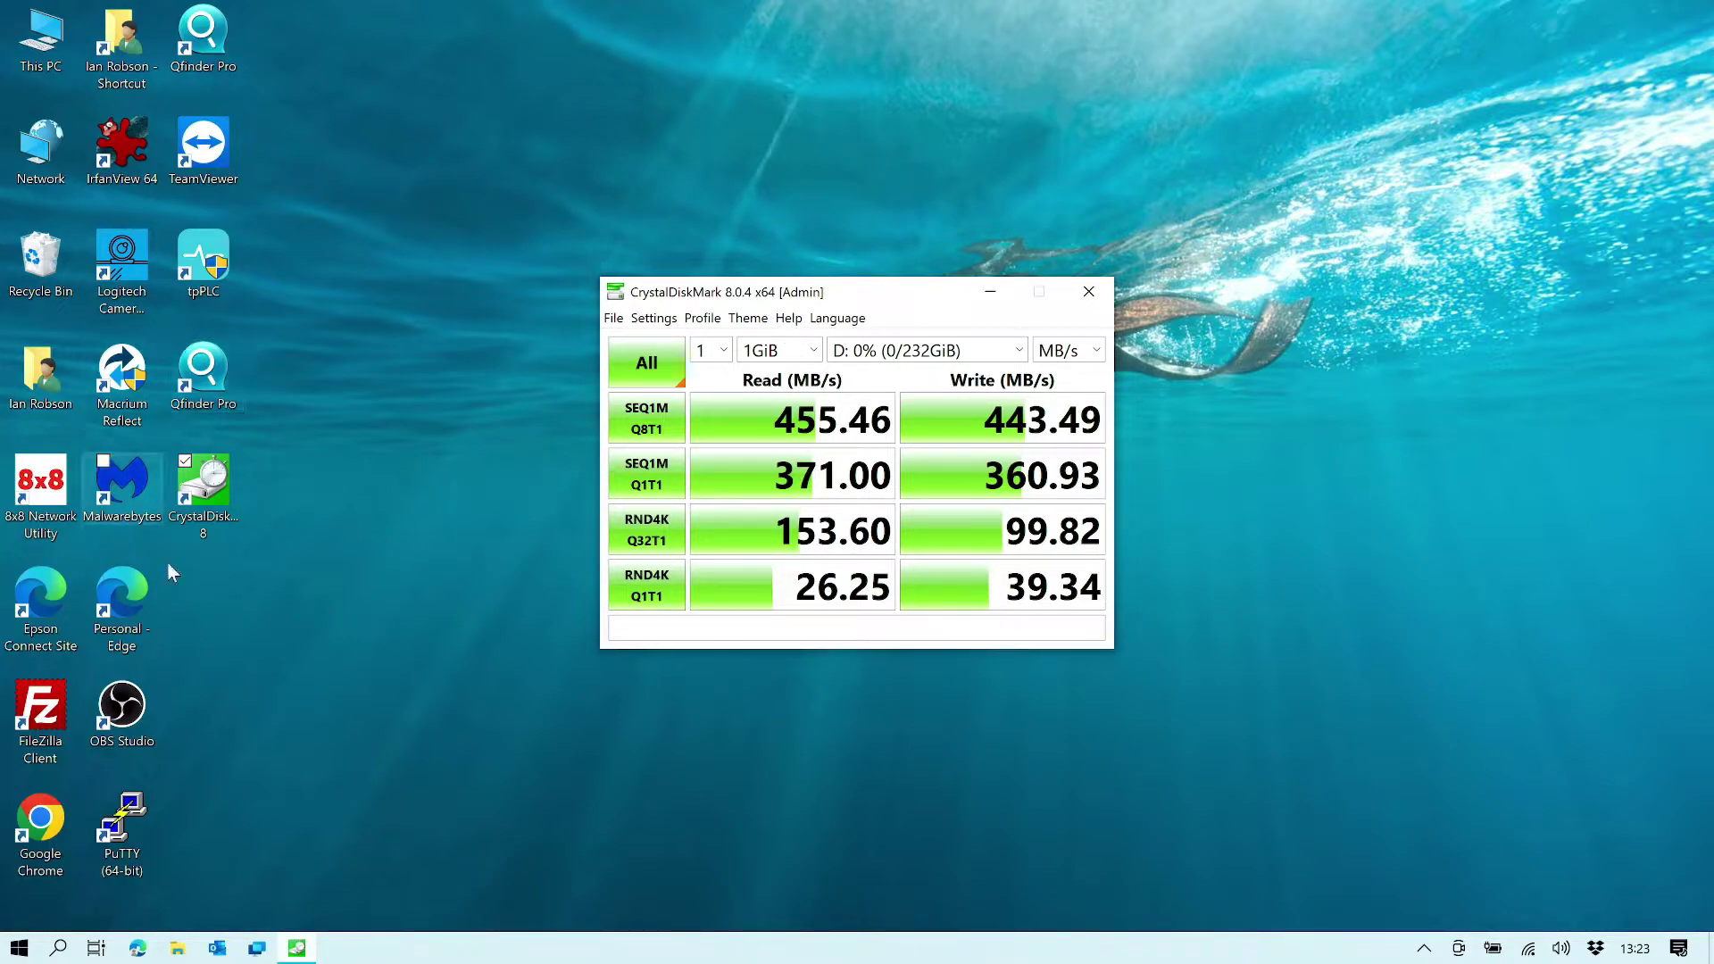
{"action": "left_click", "coordinate": [179, 947]}
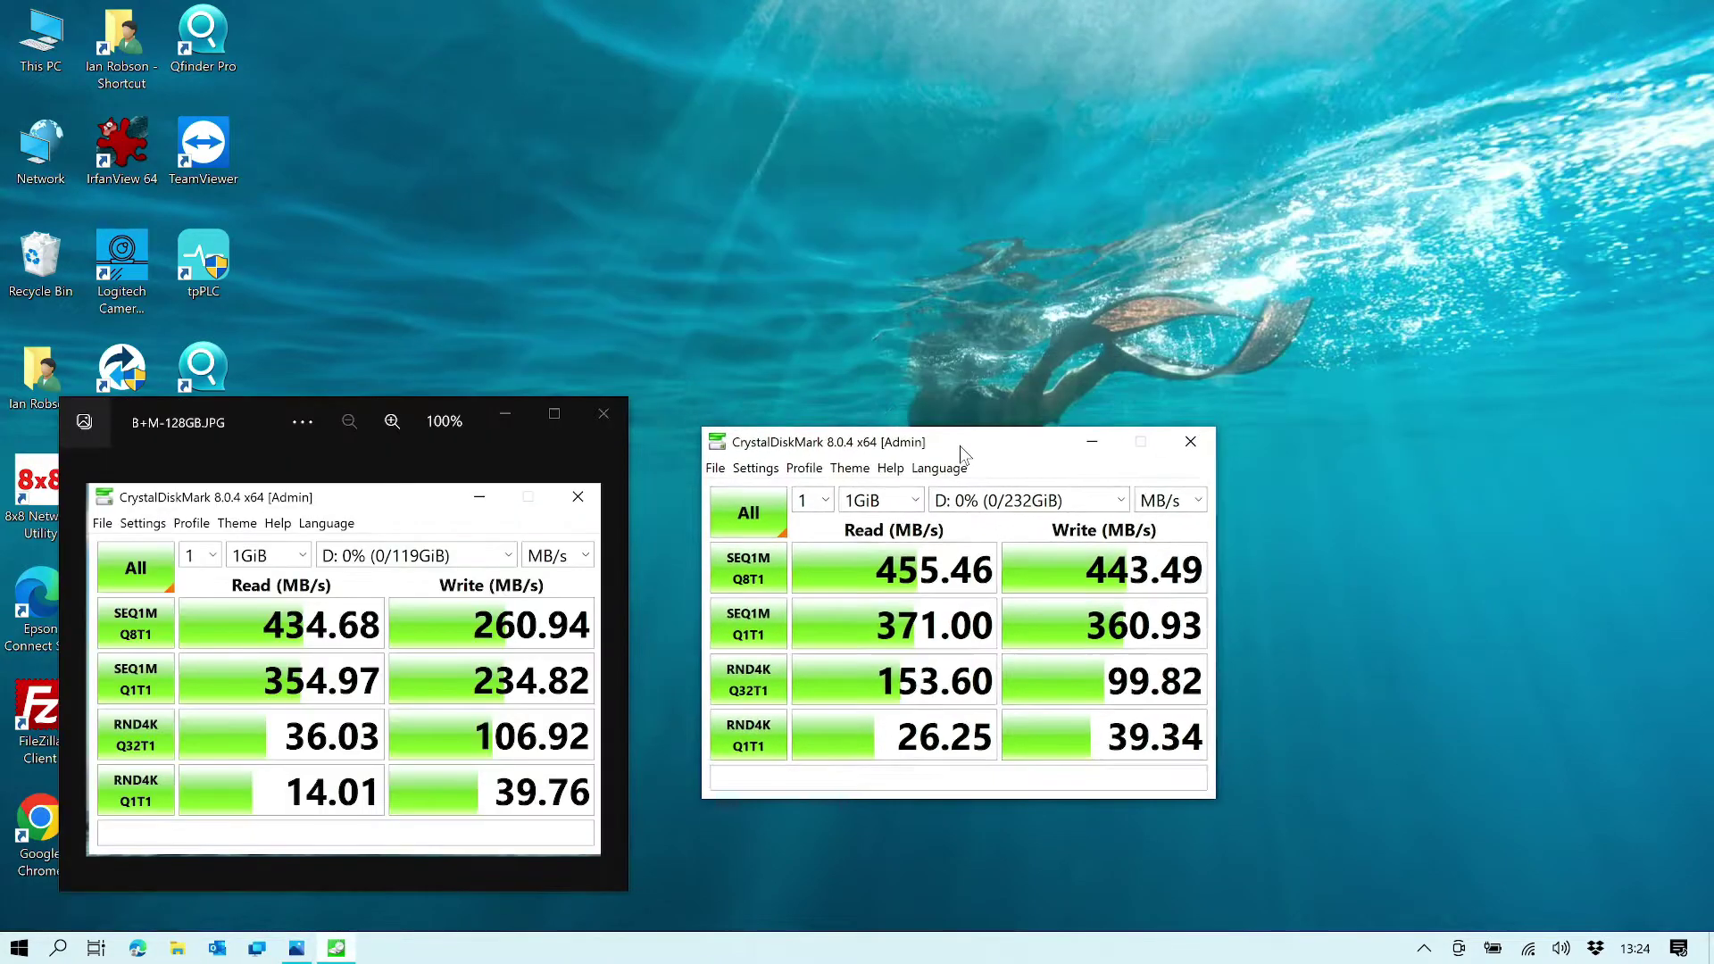
{"action": "left_click_drag", "start_coordinate": [960, 446], "coordinate": [948, 464]}
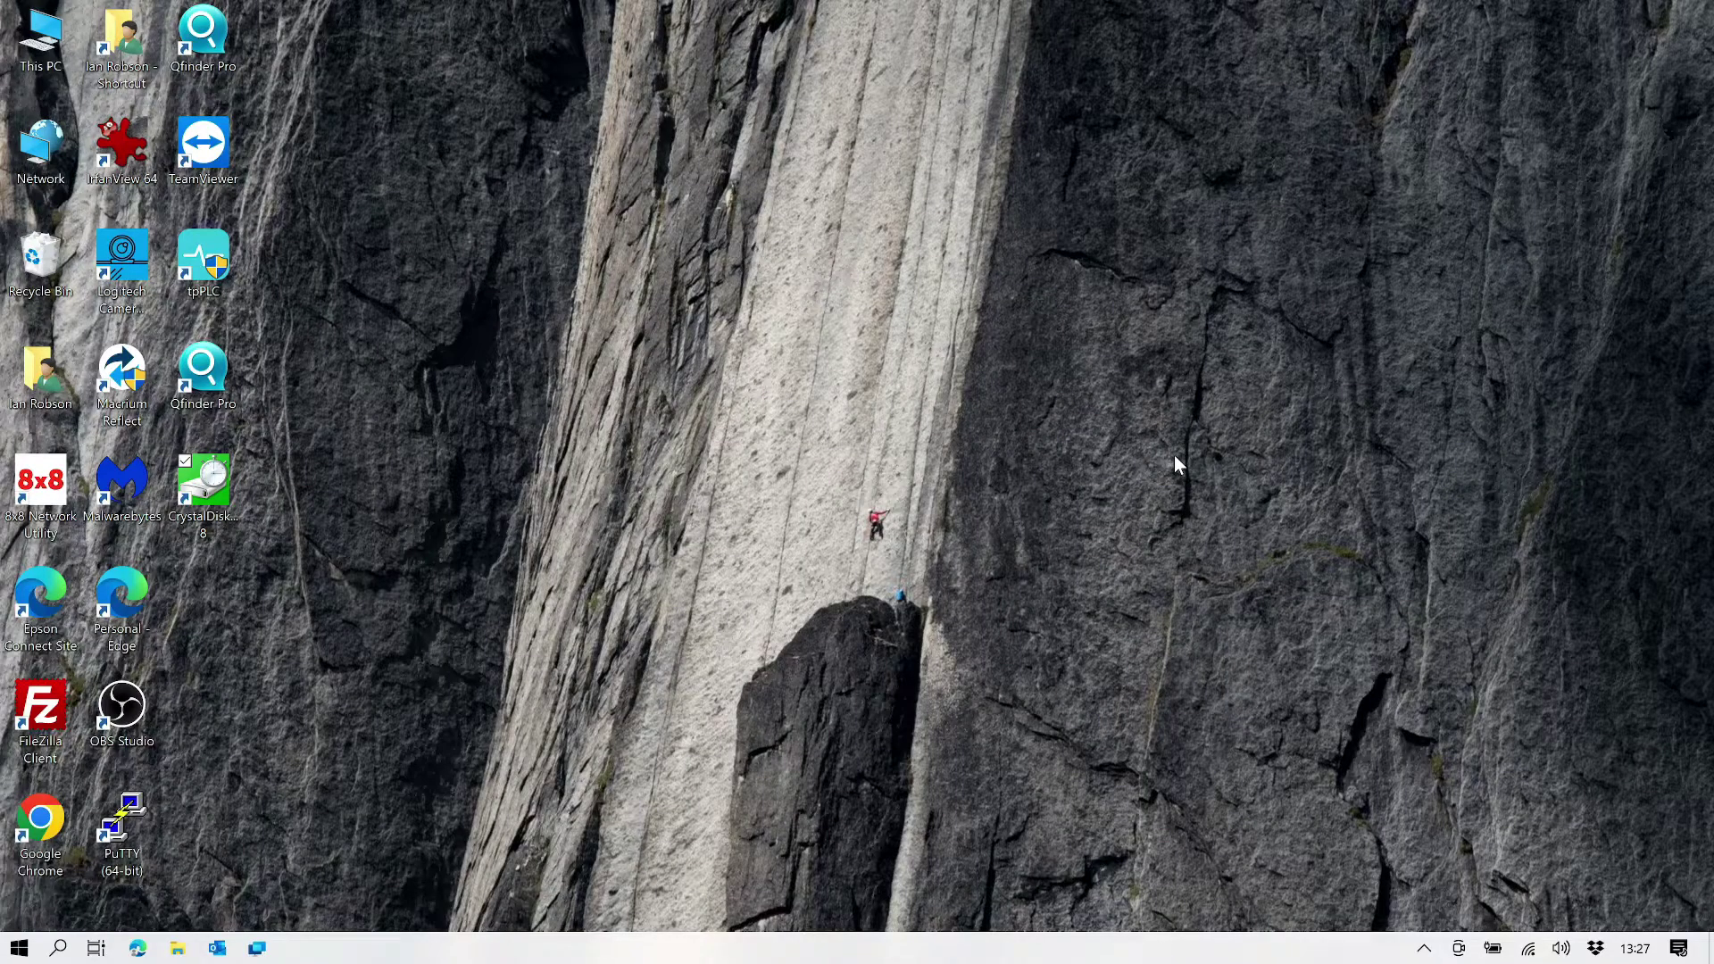
Step: Open File Explorer and view the drives listed under This PC
{"action": "left_click", "coordinate": [178, 948]}
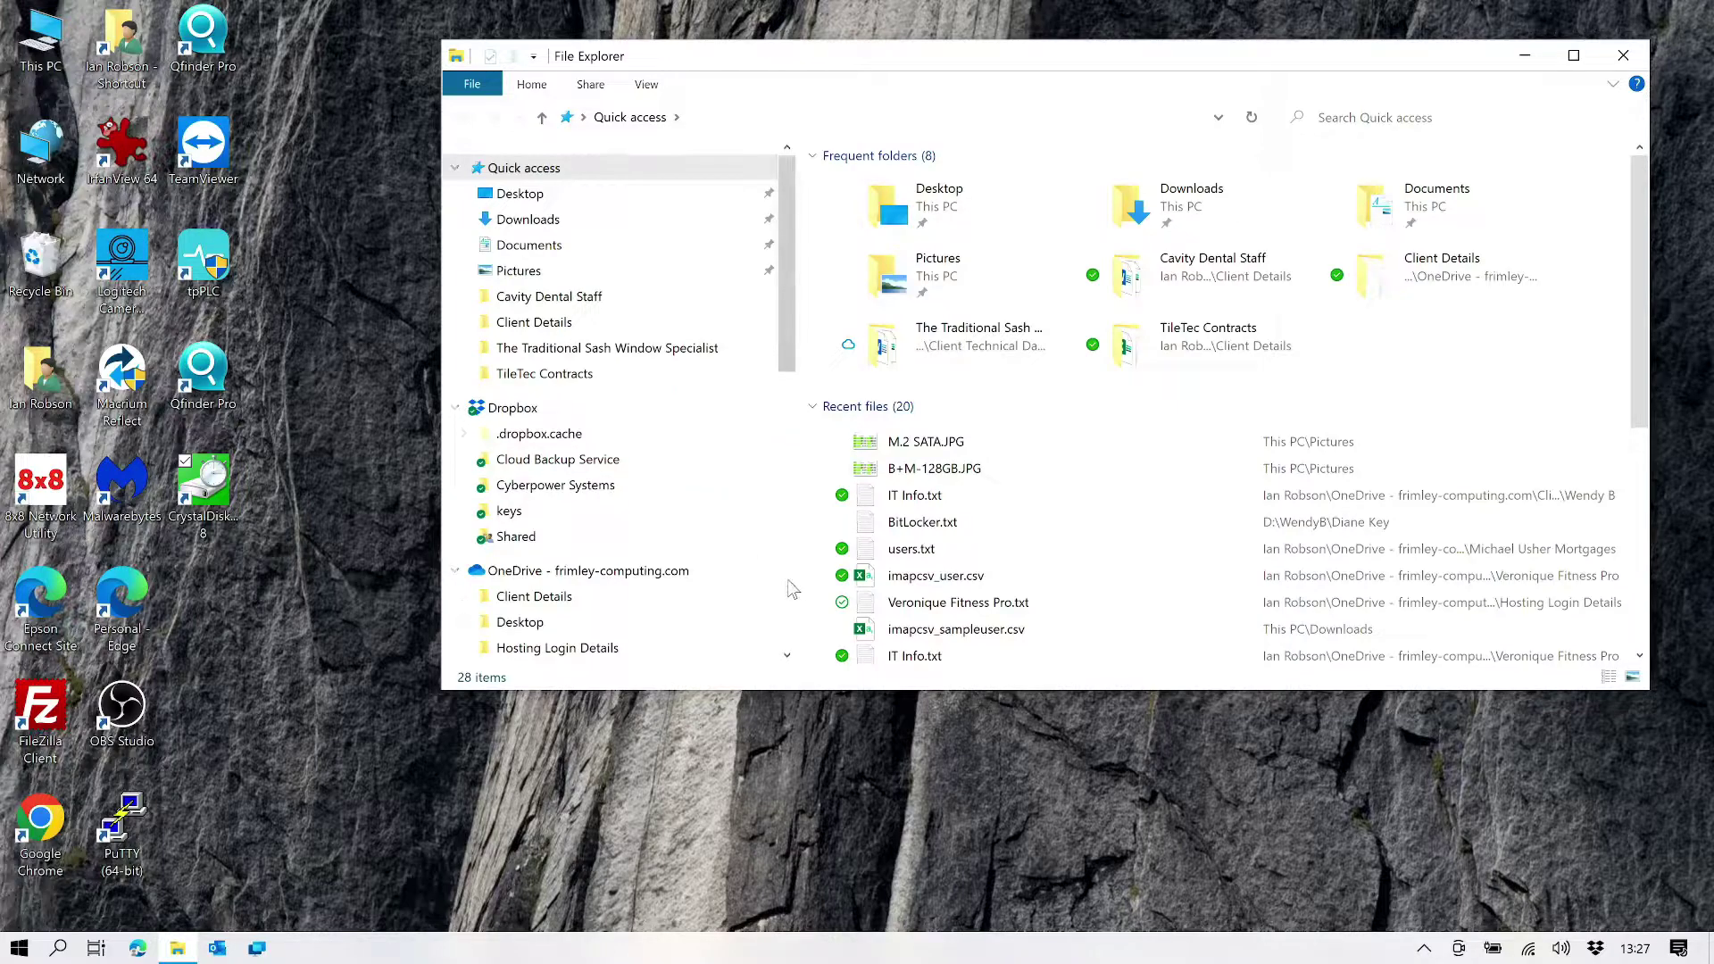
{"action": "left_click", "coordinate": [787, 582]}
{"action": "left_click", "coordinate": [584, 544]}
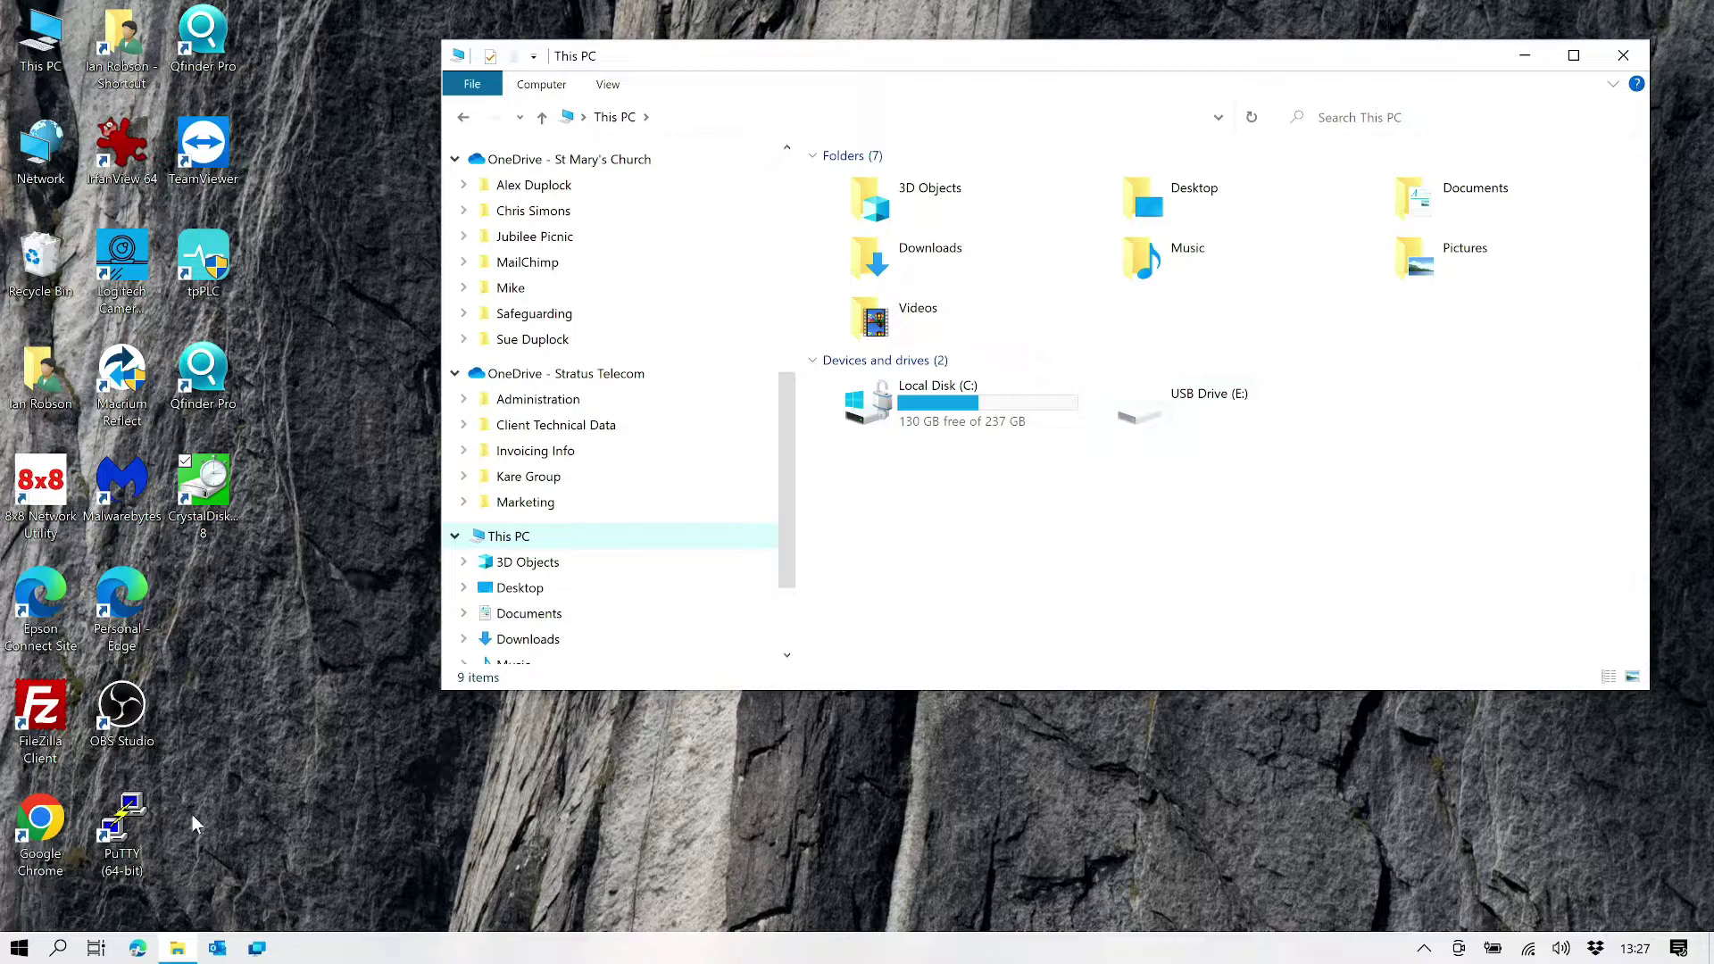
Step: Search for 'disk manage' in Windows search and launch Disk Management
{"action": "left_click", "coordinate": [58, 948]}
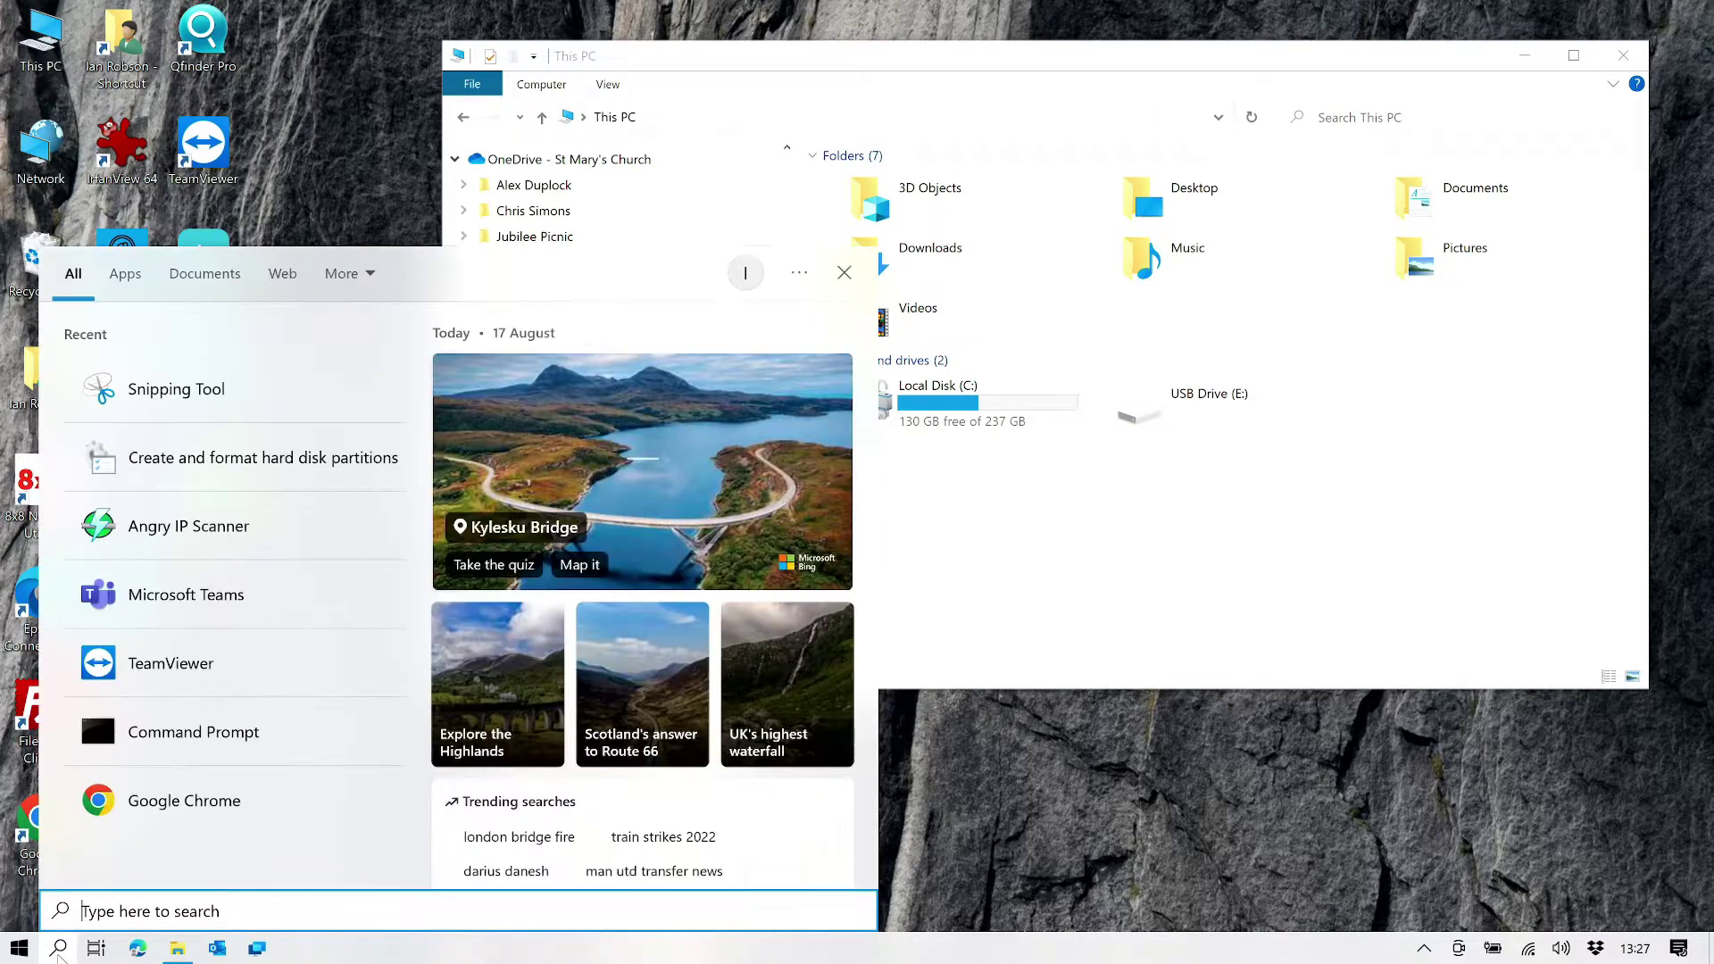
{"action": "type", "text": "disk manage"}
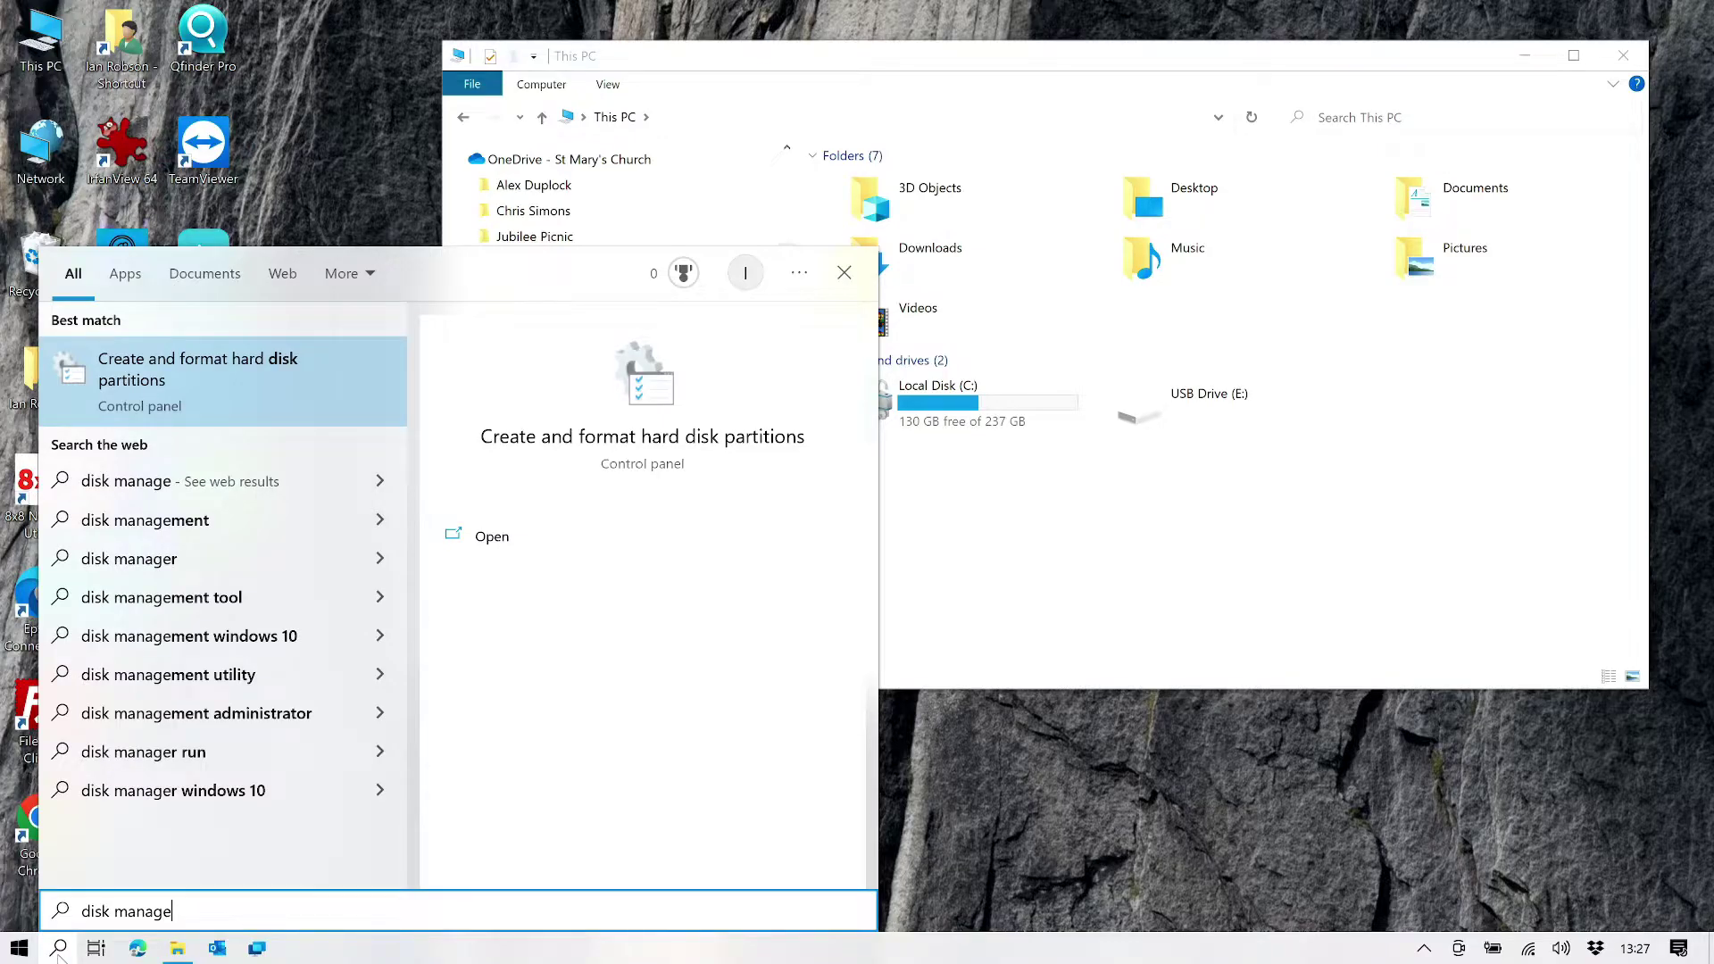
{"action": "key", "text": "Return"}
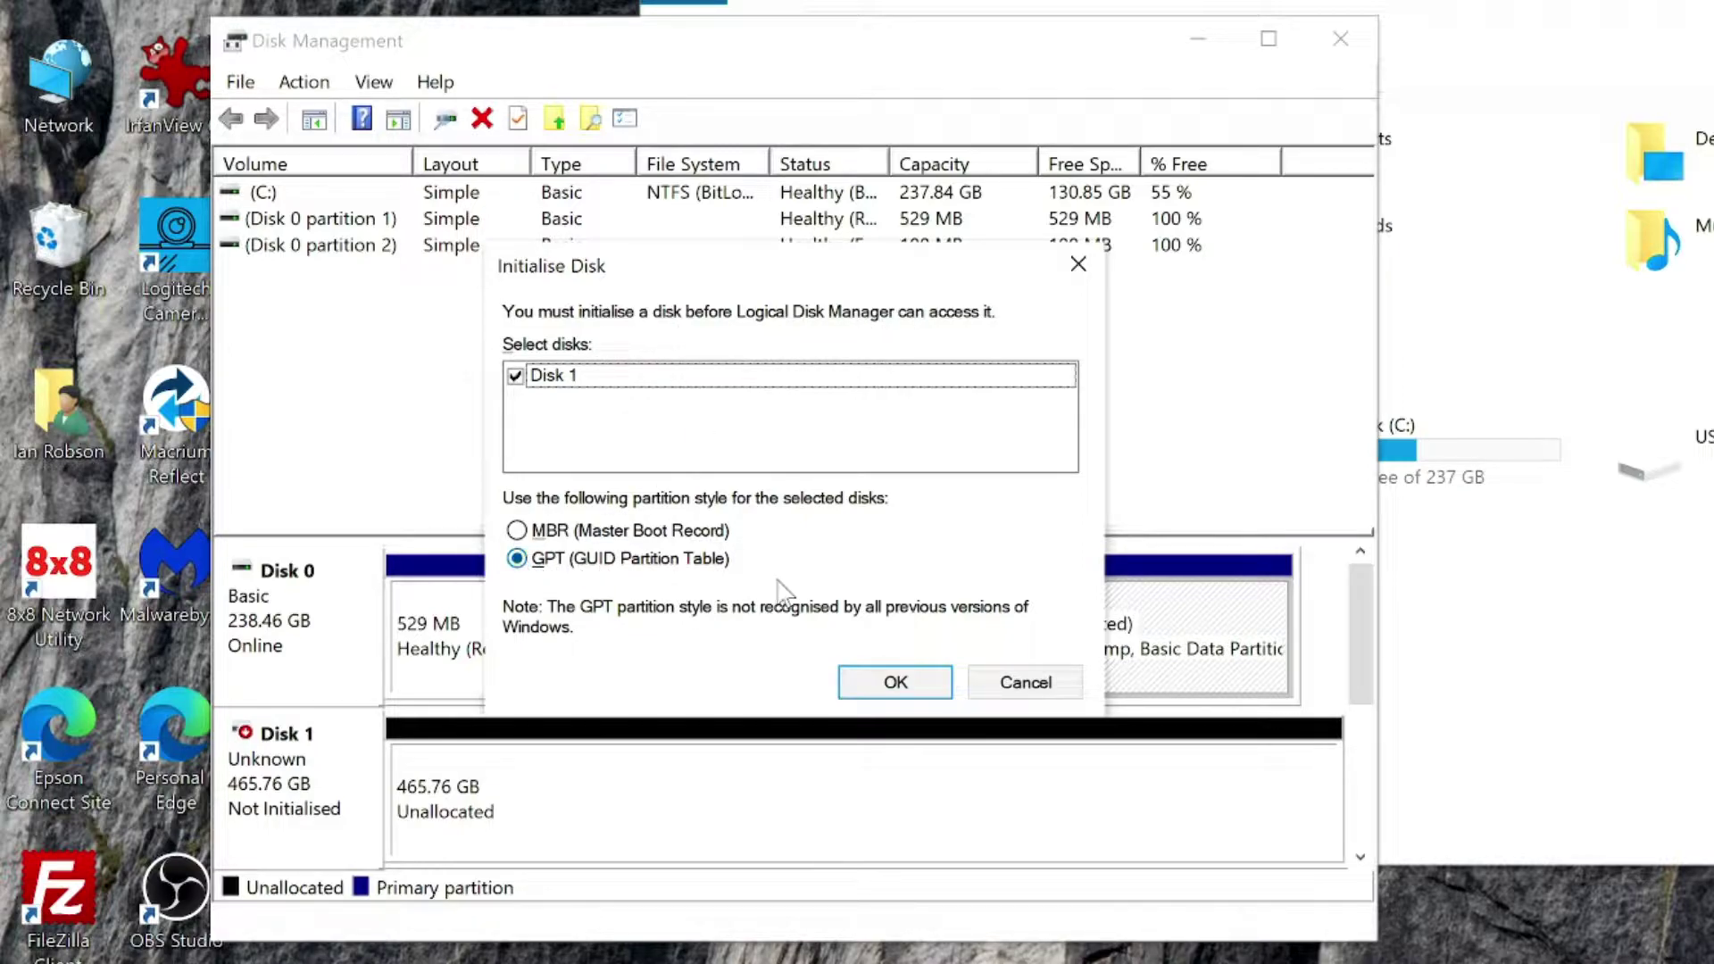
Step: Initialise Disk 1 as GPT and start a full 476923 MB simple volume with the suggested letter
{"action": "left_click", "coordinate": [895, 683]}
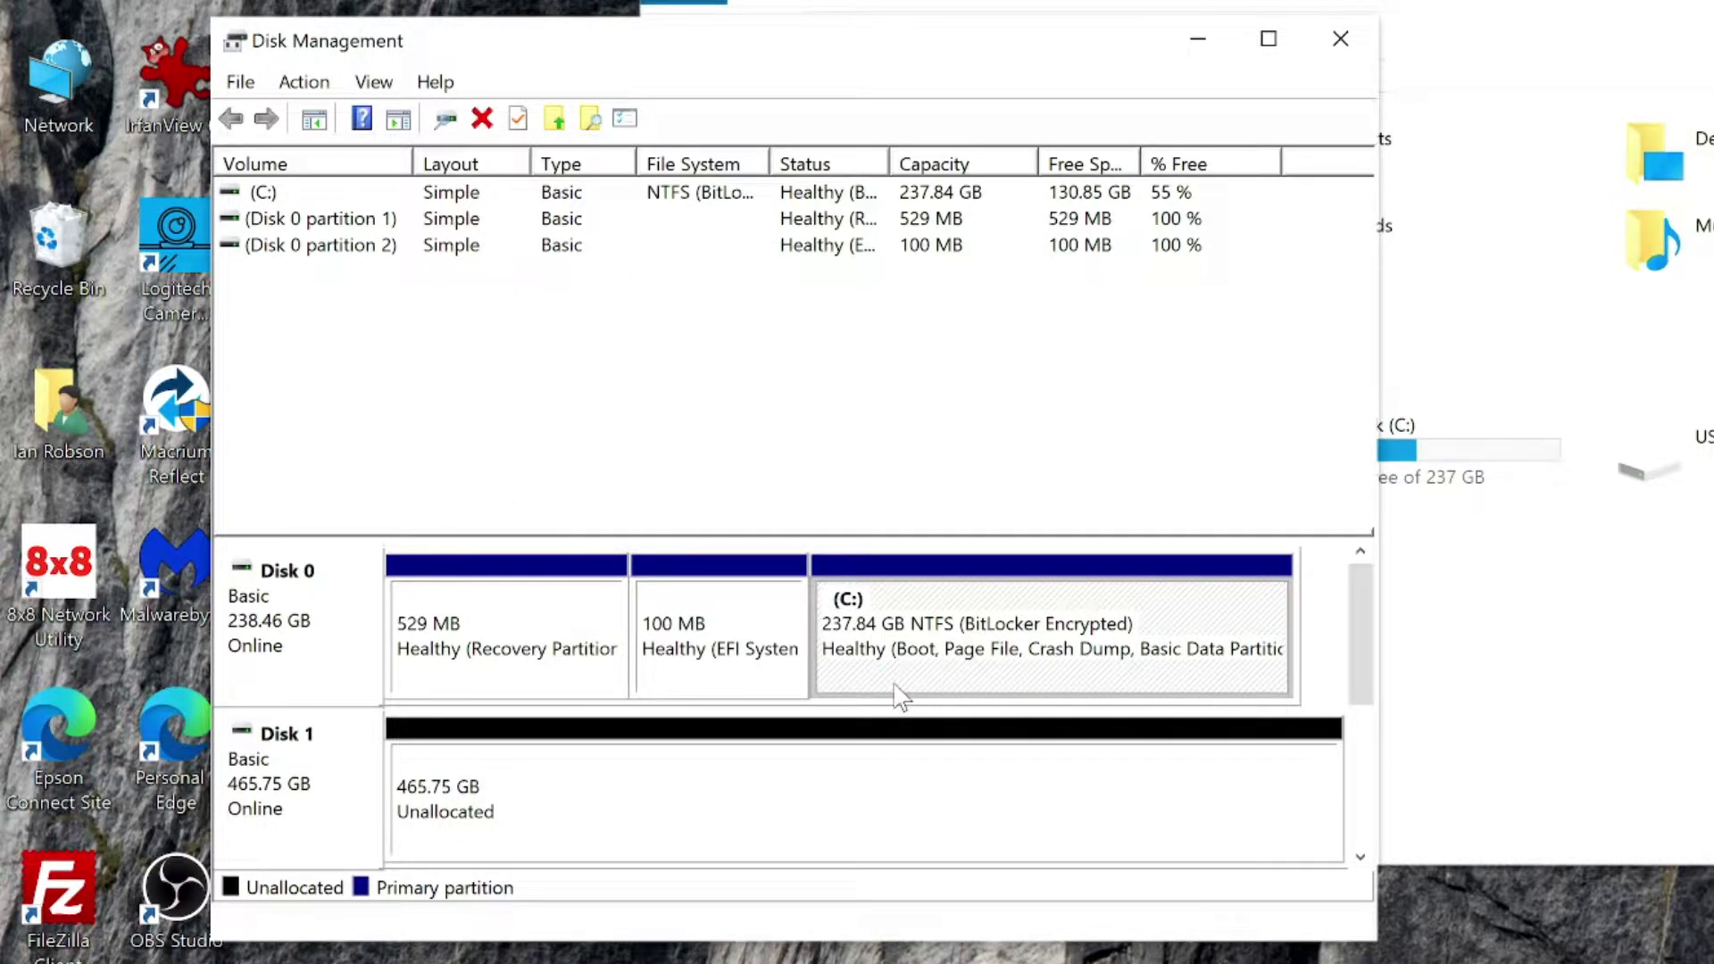
{"action": "right_click", "coordinate": [748, 799]}
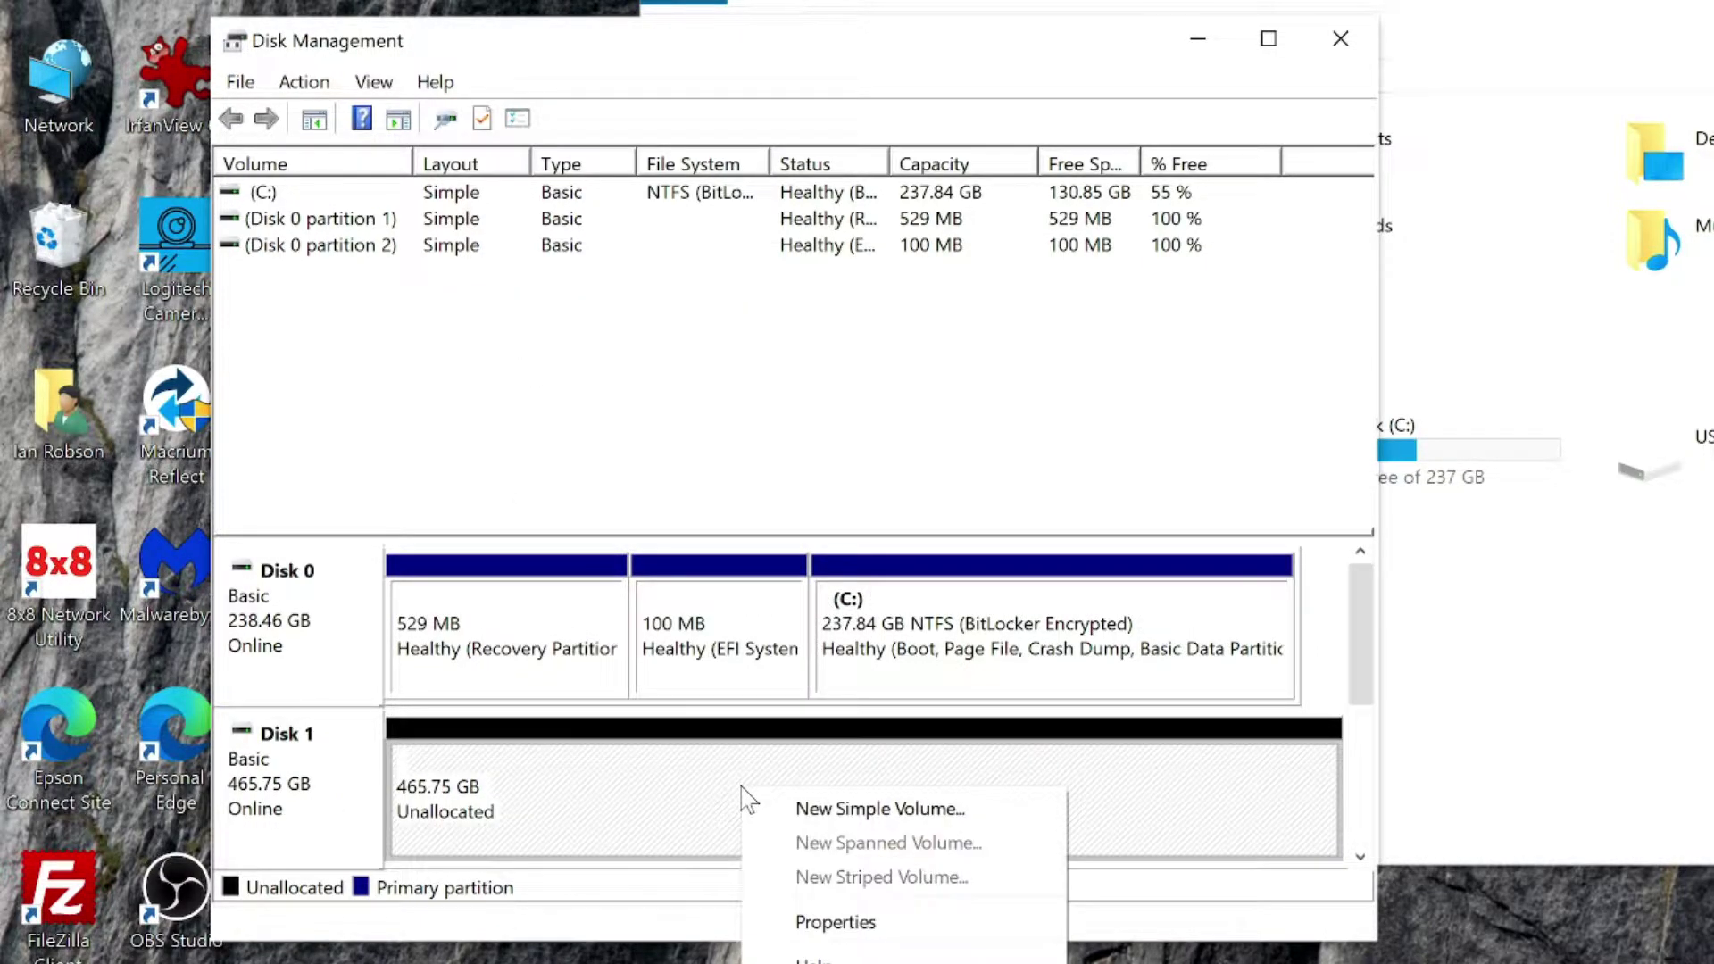
{"action": "left_click", "coordinate": [928, 813]}
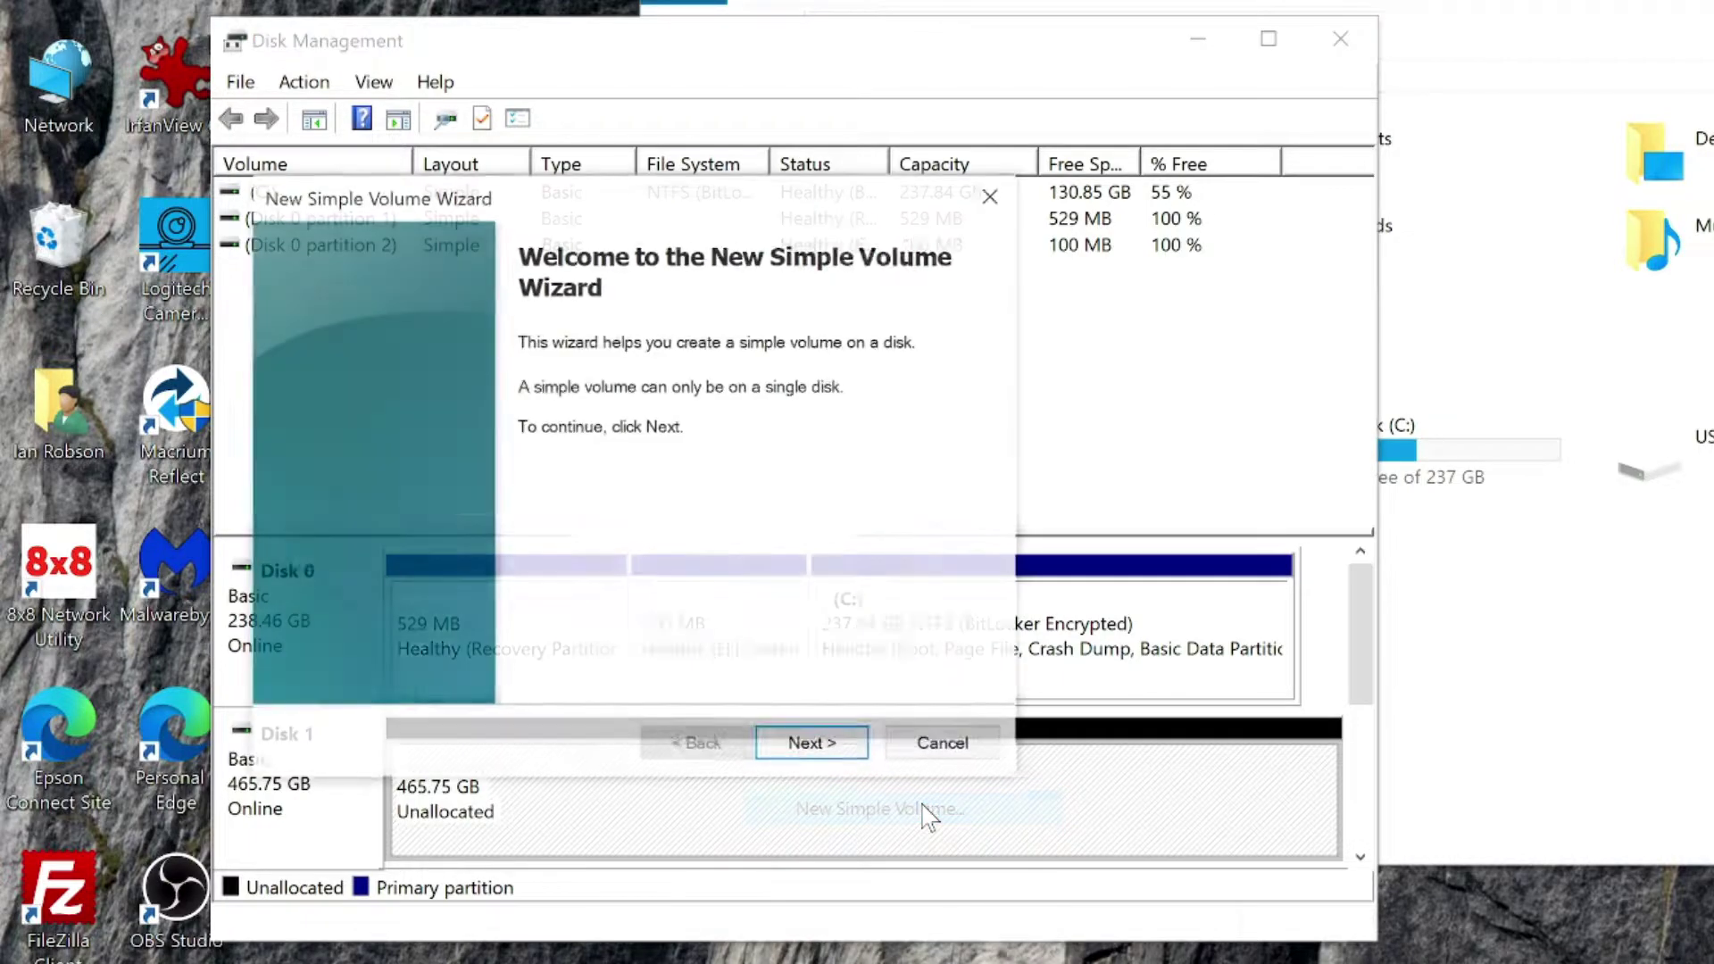
{"action": "left_click", "coordinate": [837, 756]}
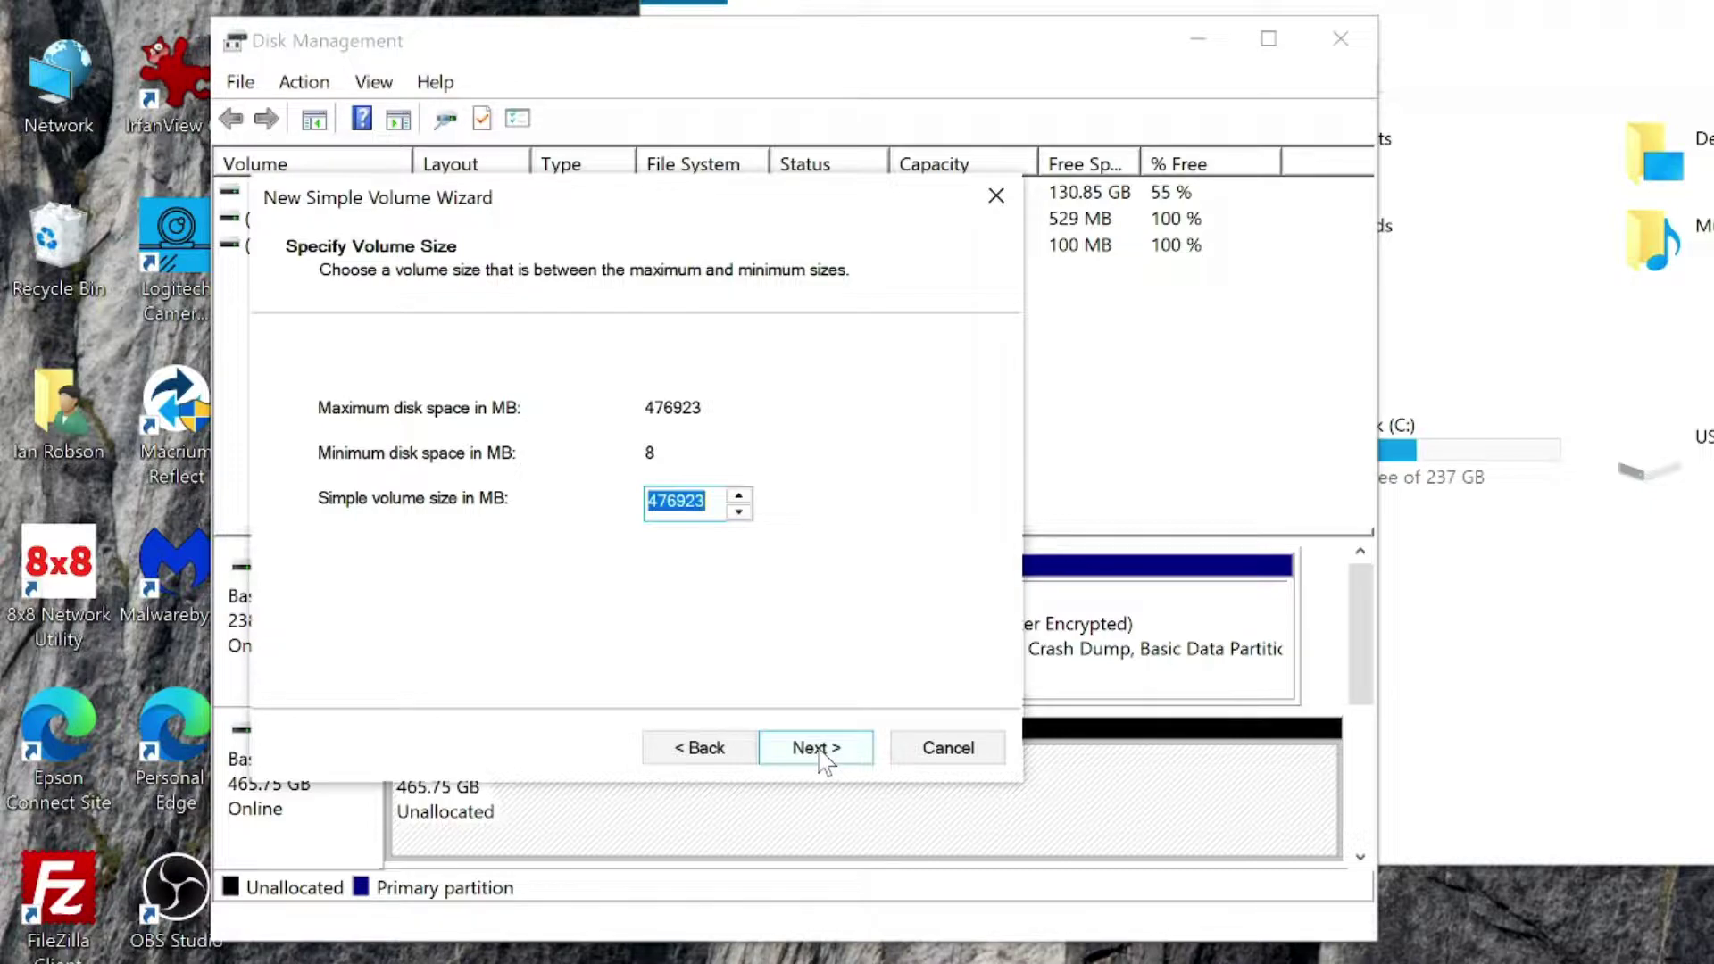
{"action": "left_click", "coordinate": [822, 758]}
{"action": "left_click", "coordinate": [823, 760]}
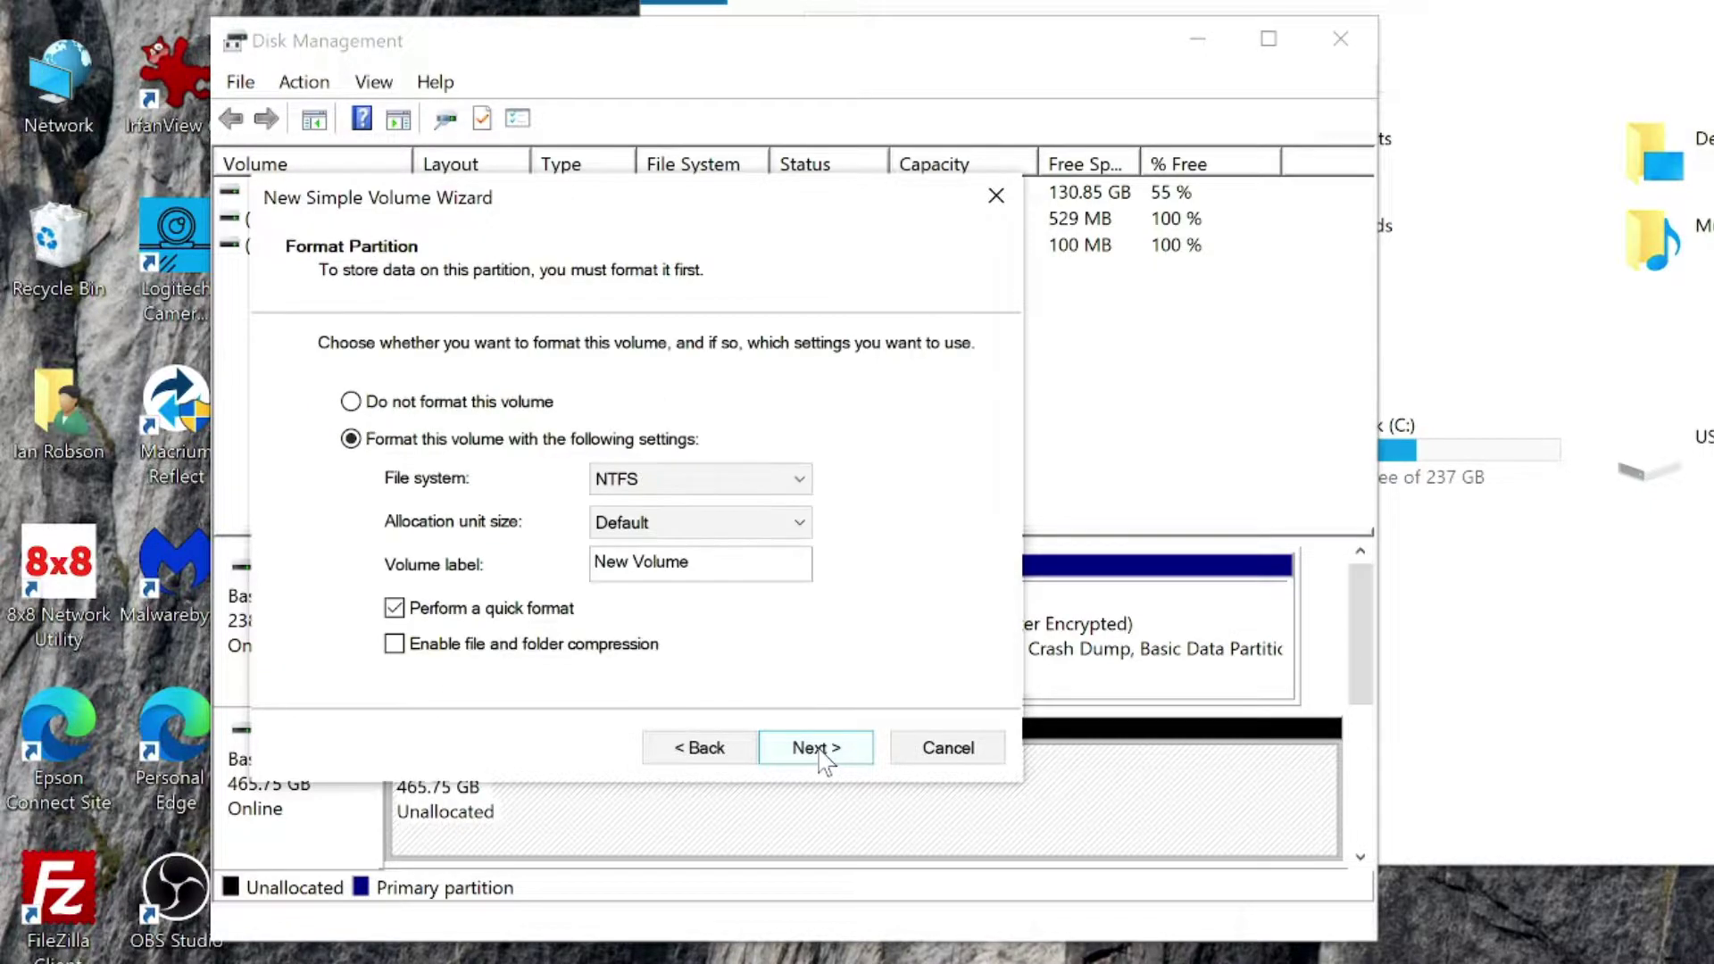
Step: Label the volume 'EXT-DRV', keep NTFS quick format, and finish creating it
{"action": "left_click", "coordinate": [754, 565]}
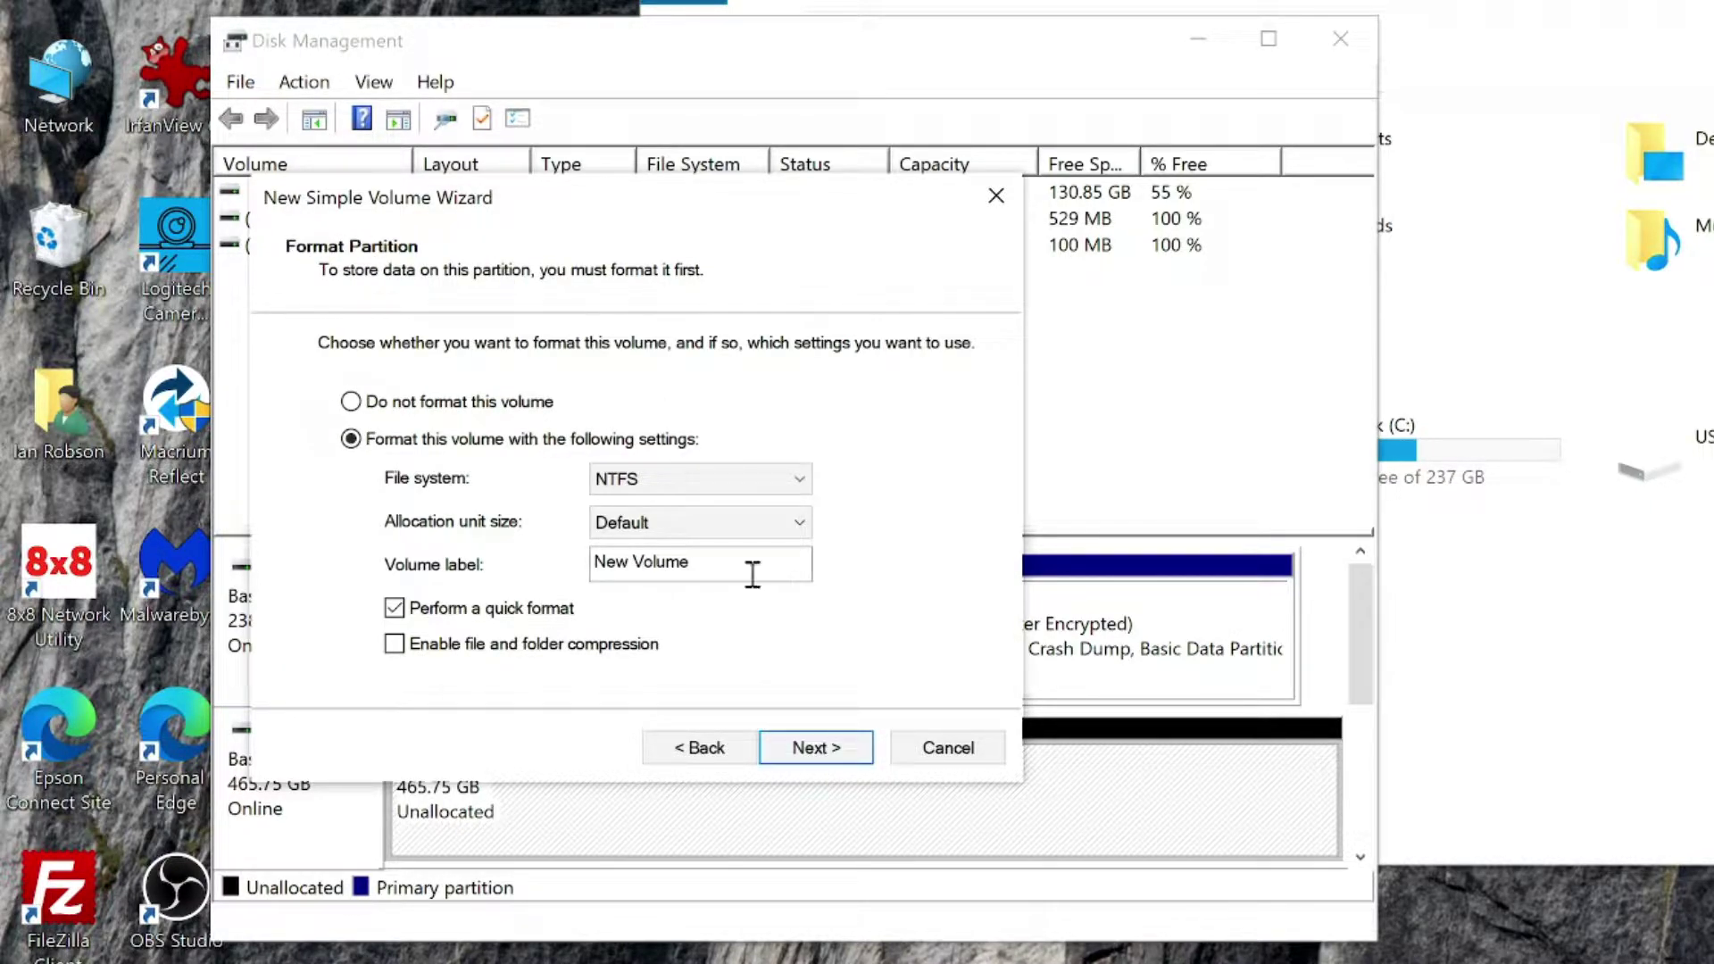
{"action": "key", "text": "ctrl+a"}
{"action": "type", "text": "E"}
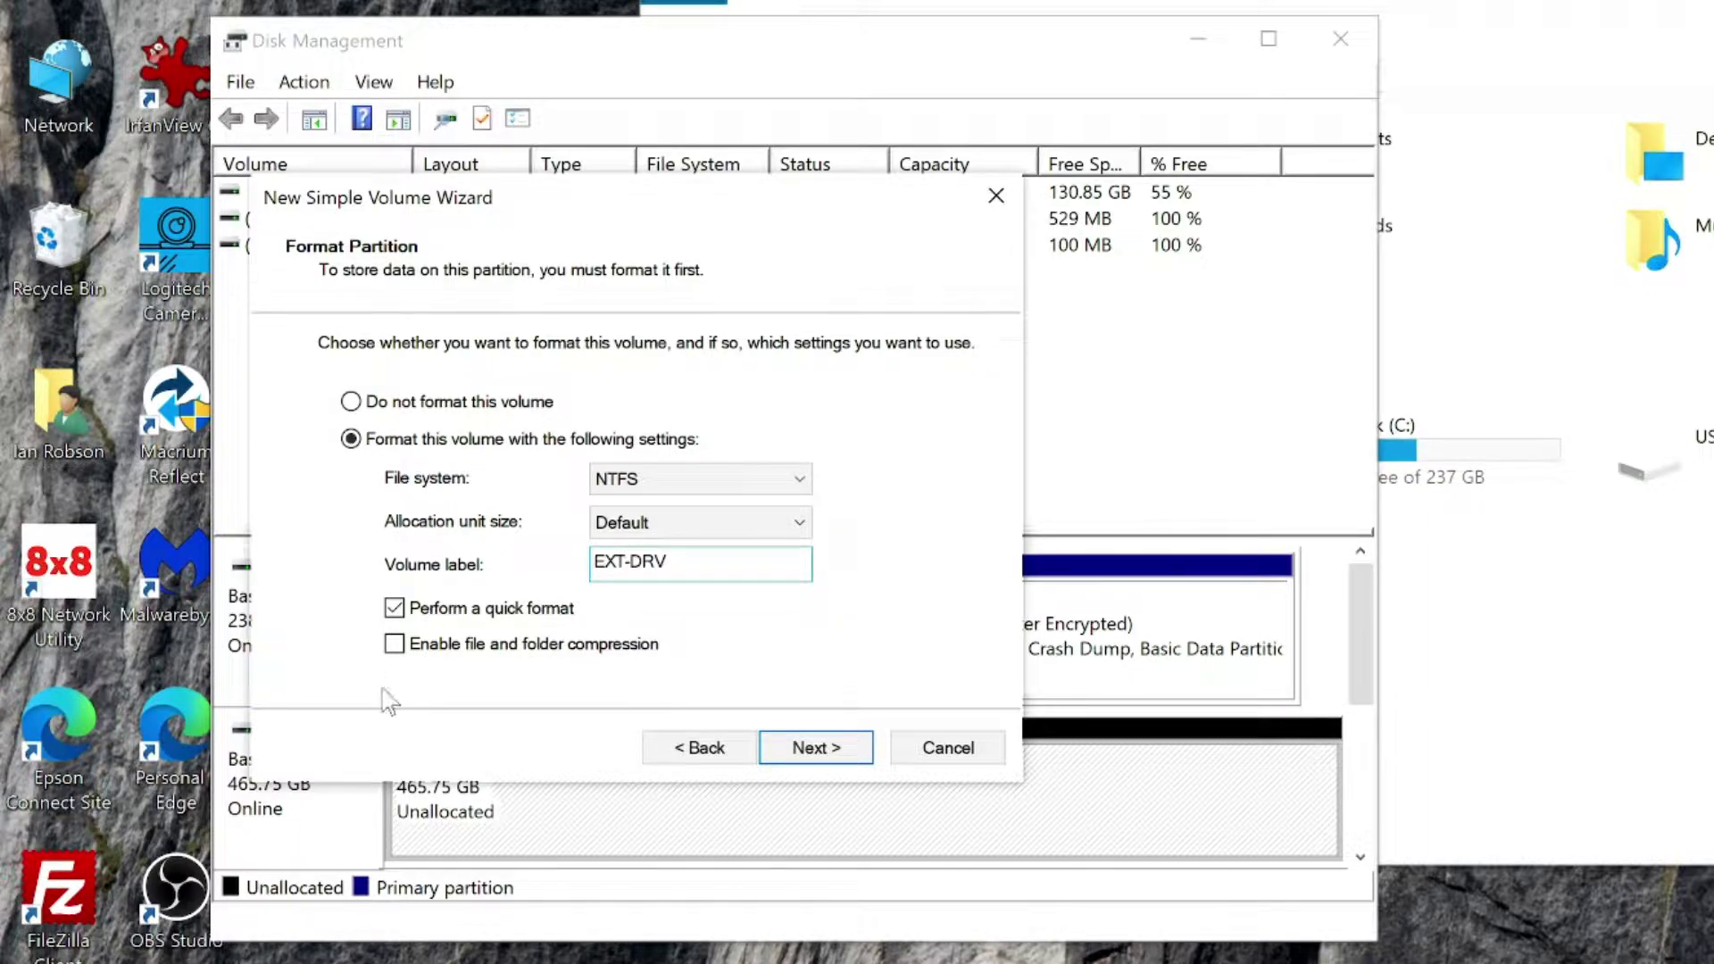
{"action": "left_click", "coordinate": [816, 748]}
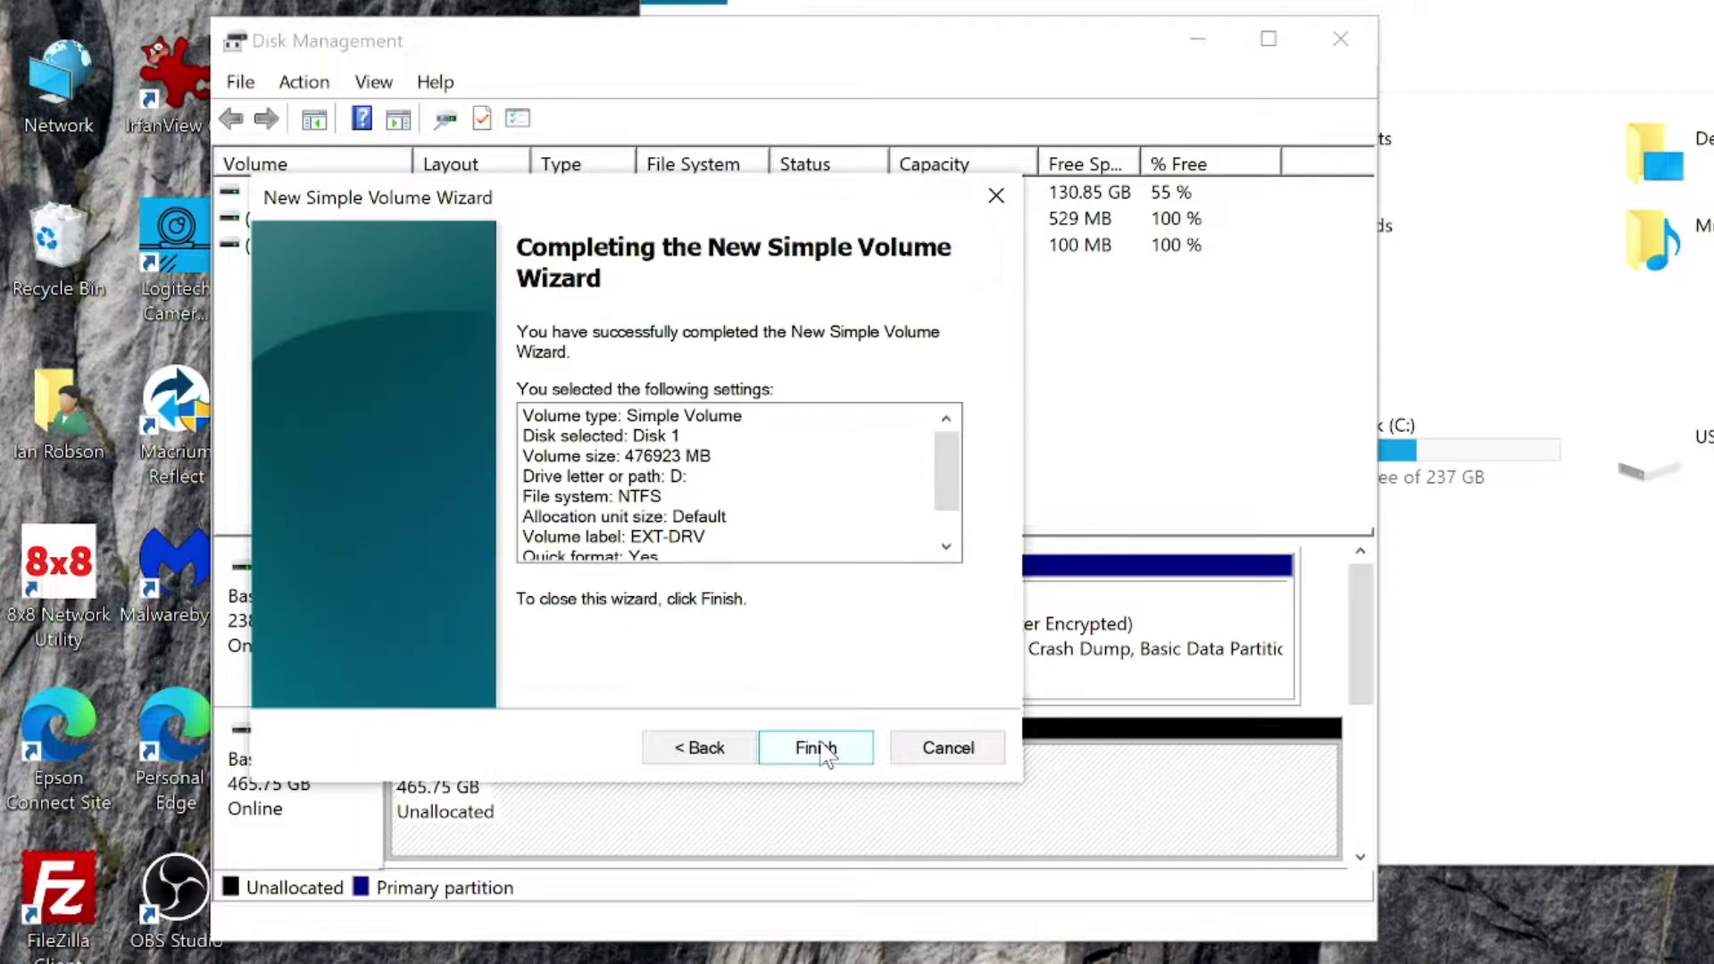
{"action": "left_click", "coordinate": [816, 748]}
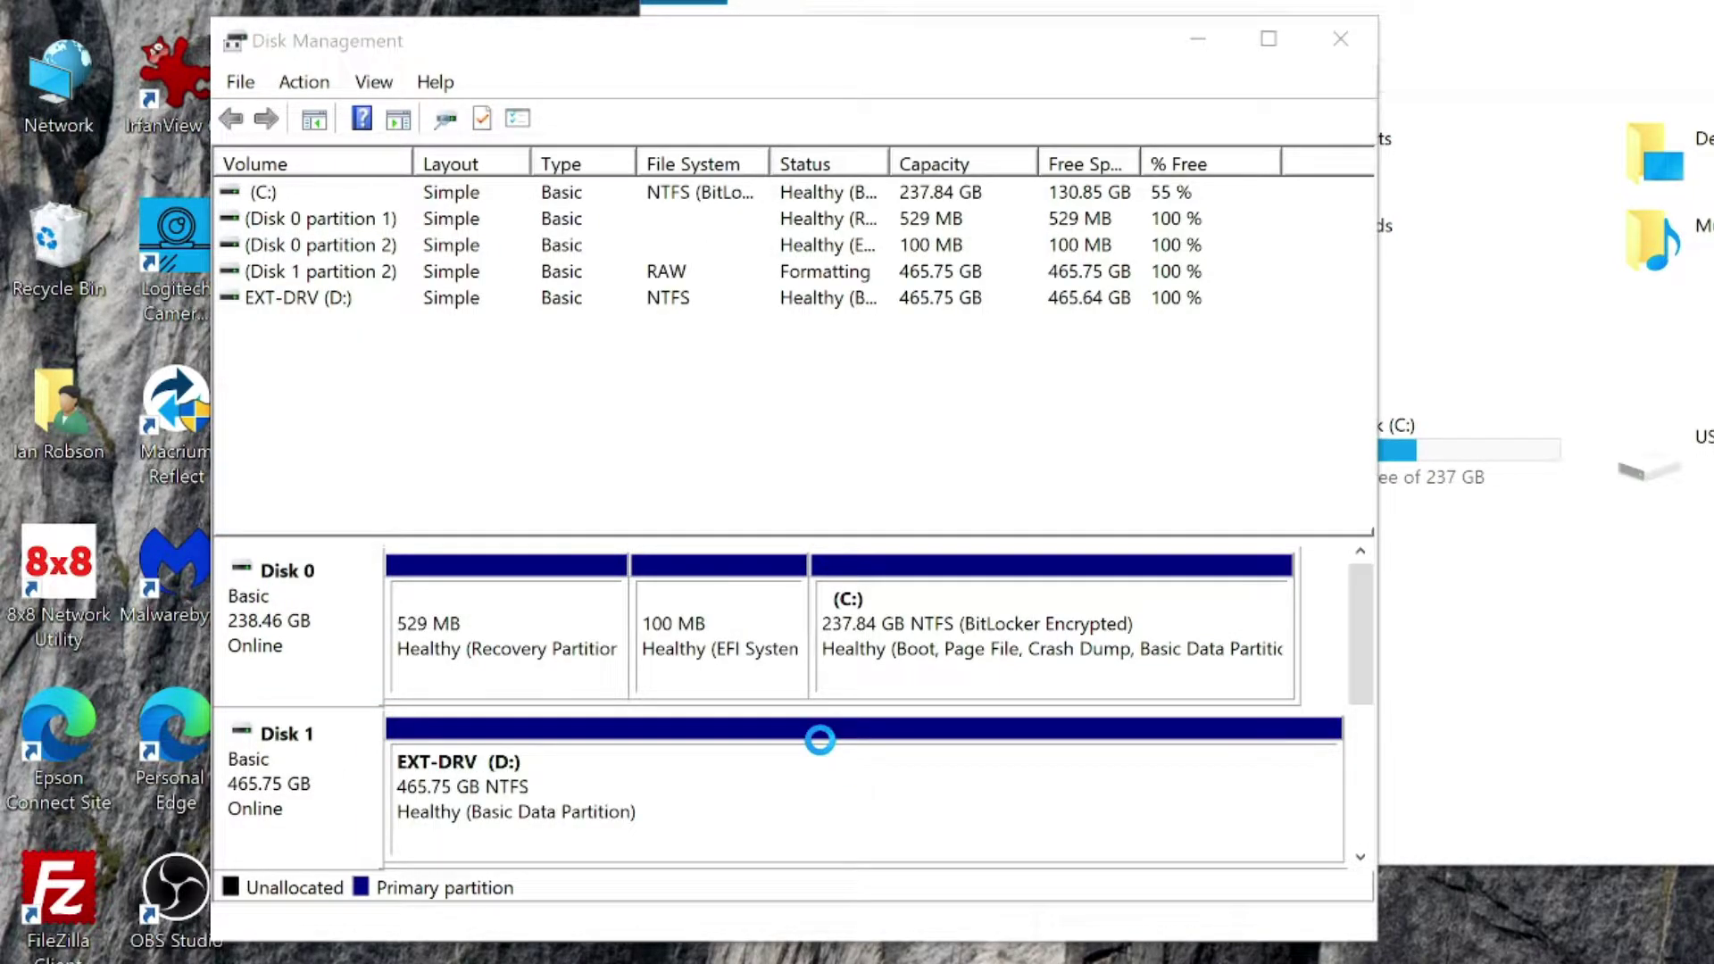
Step: Close Disk Management, decline Dropbox backup, close This PC, and run all CrystalDiskMark tests on D:
{"action": "left_click", "coordinate": [1340, 41]}
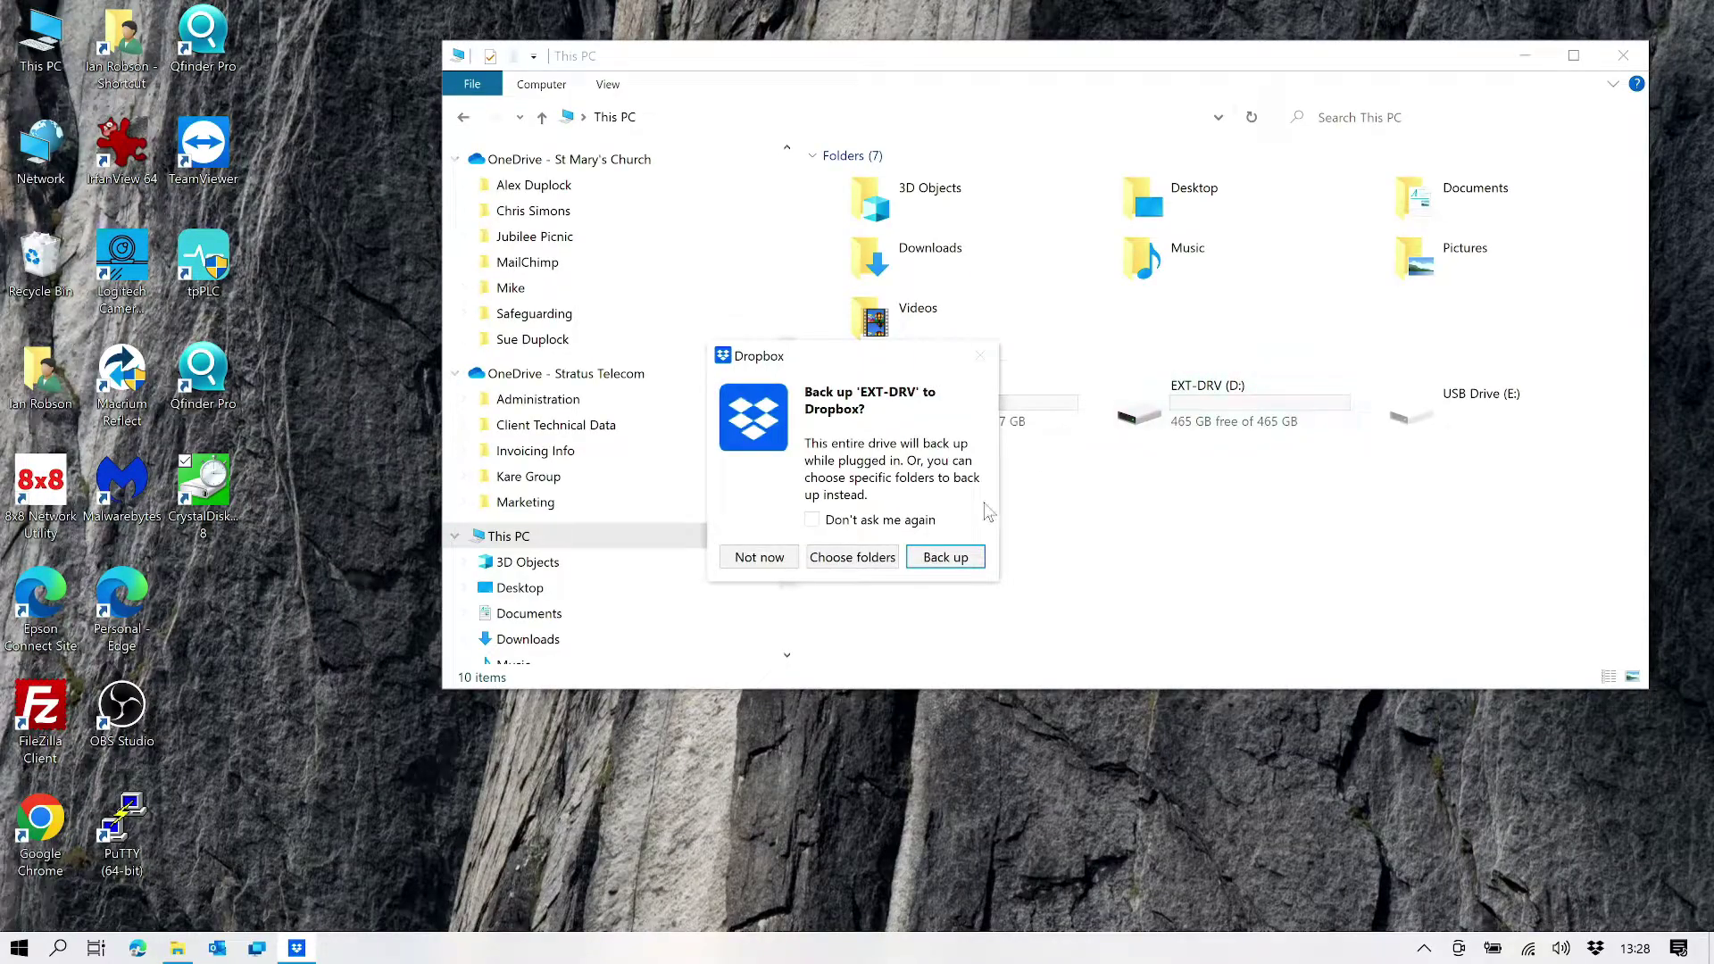
{"action": "left_click", "coordinate": [757, 560]}
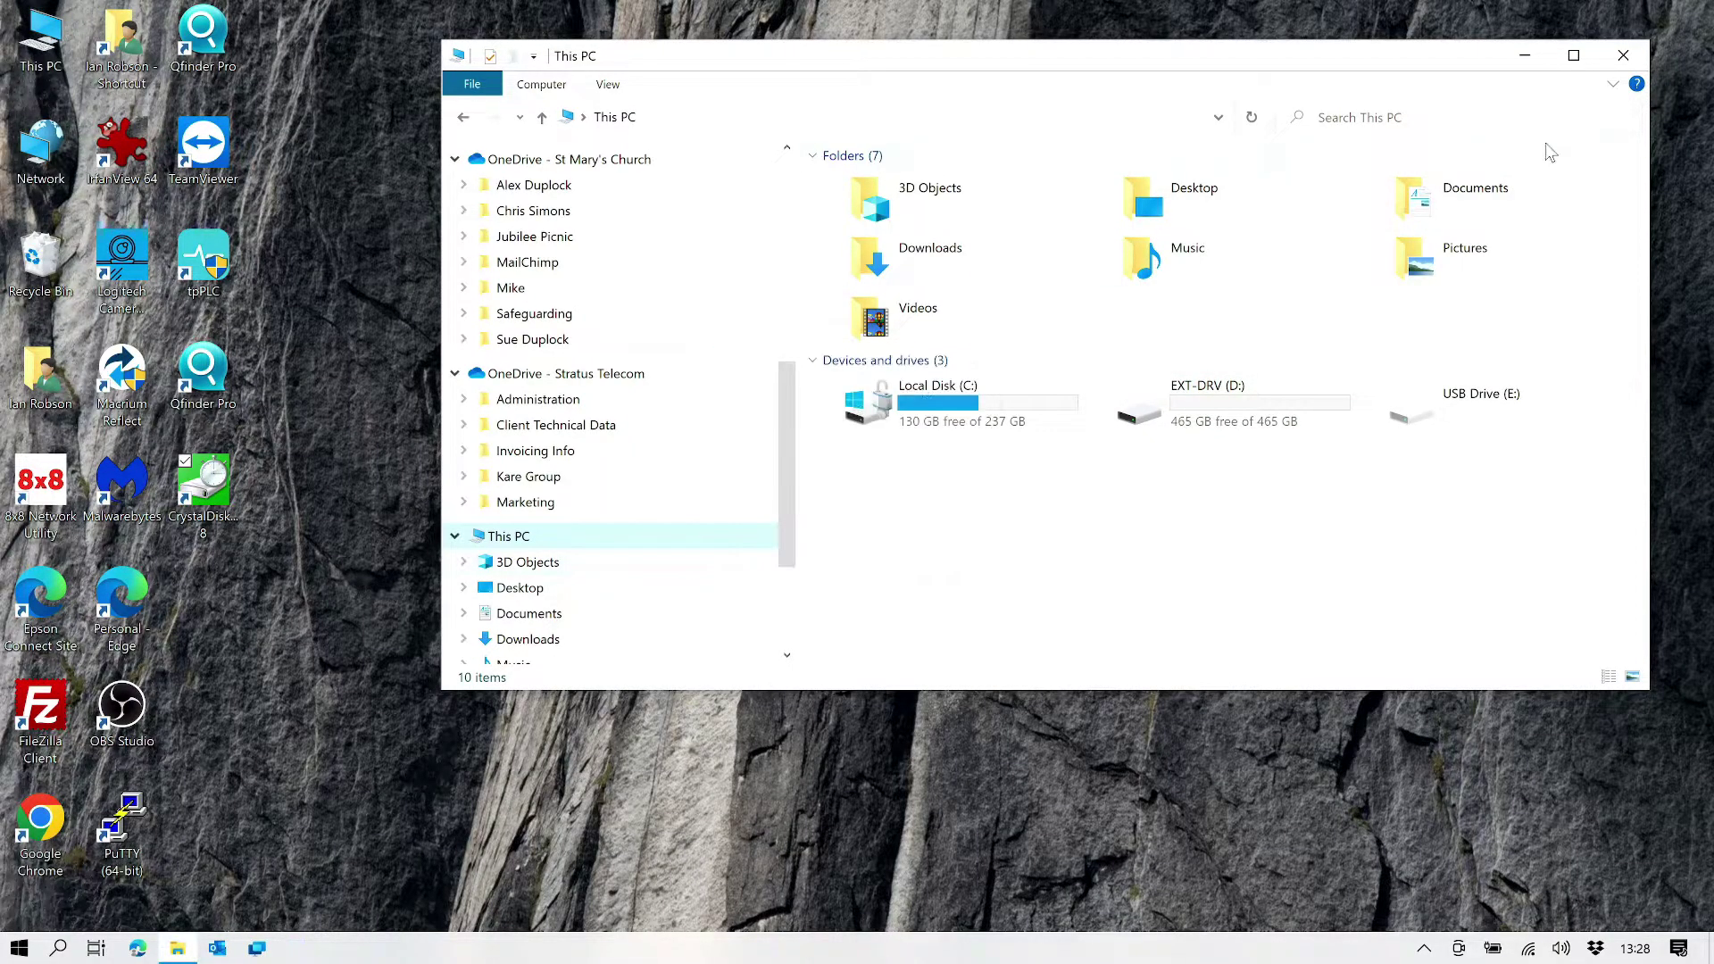
{"action": "left_click", "coordinate": [1624, 54]}
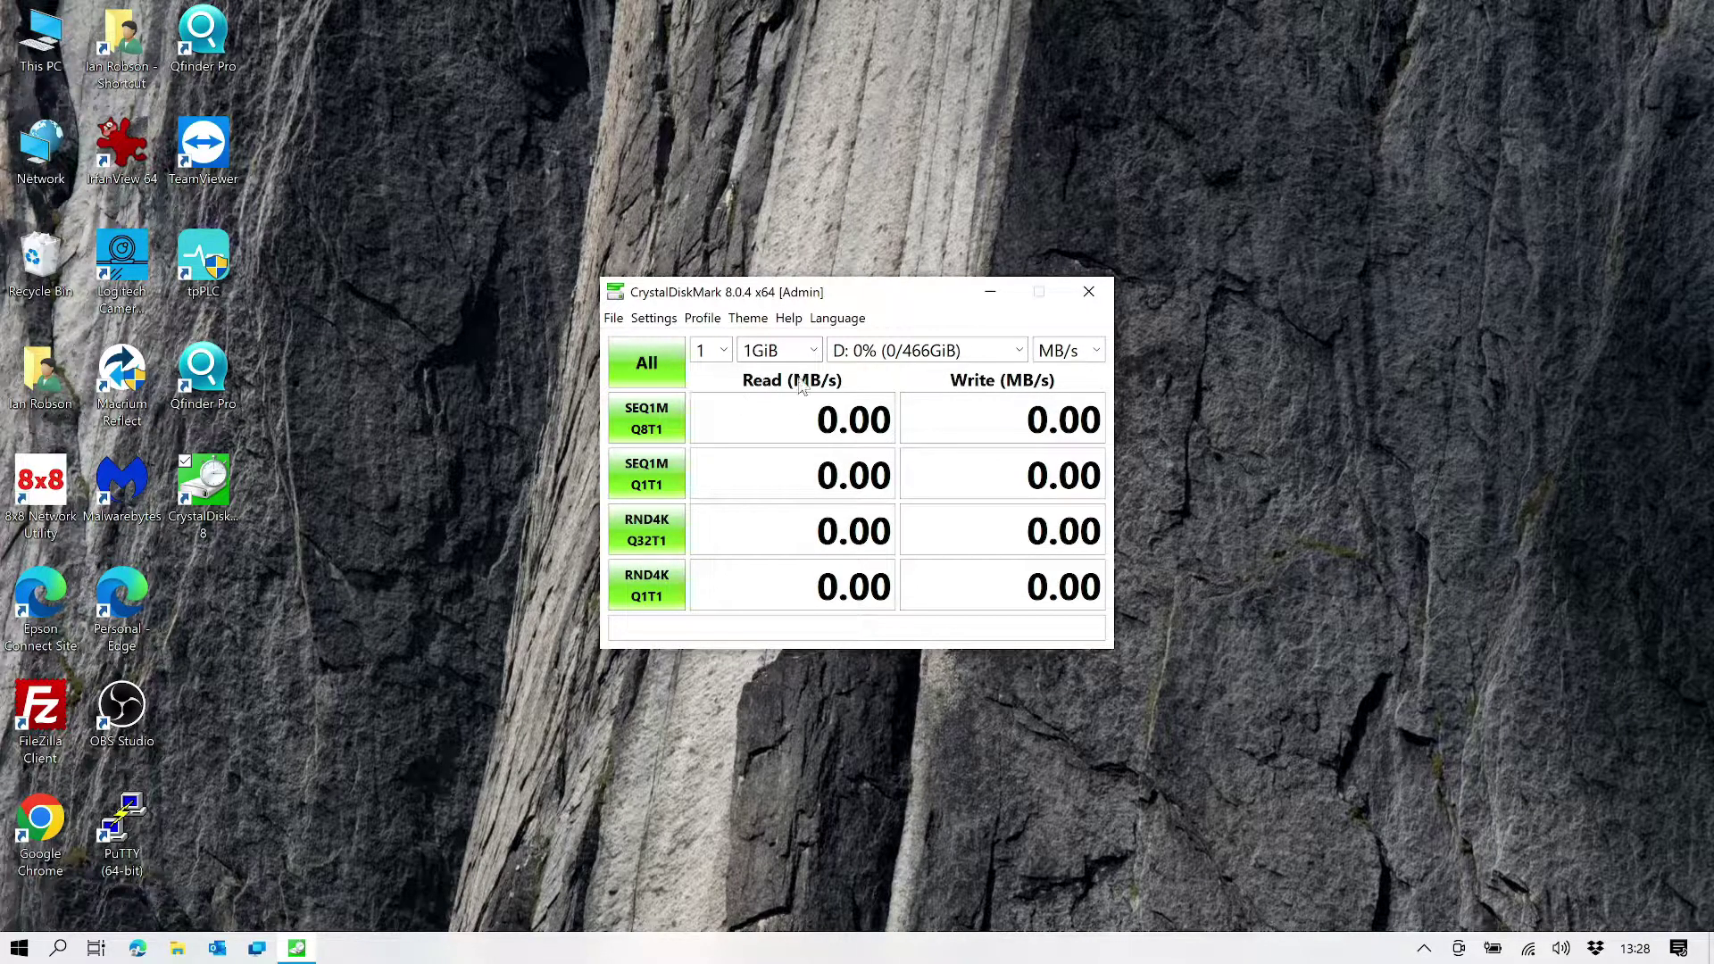
{"action": "left_click", "coordinate": [647, 368]}
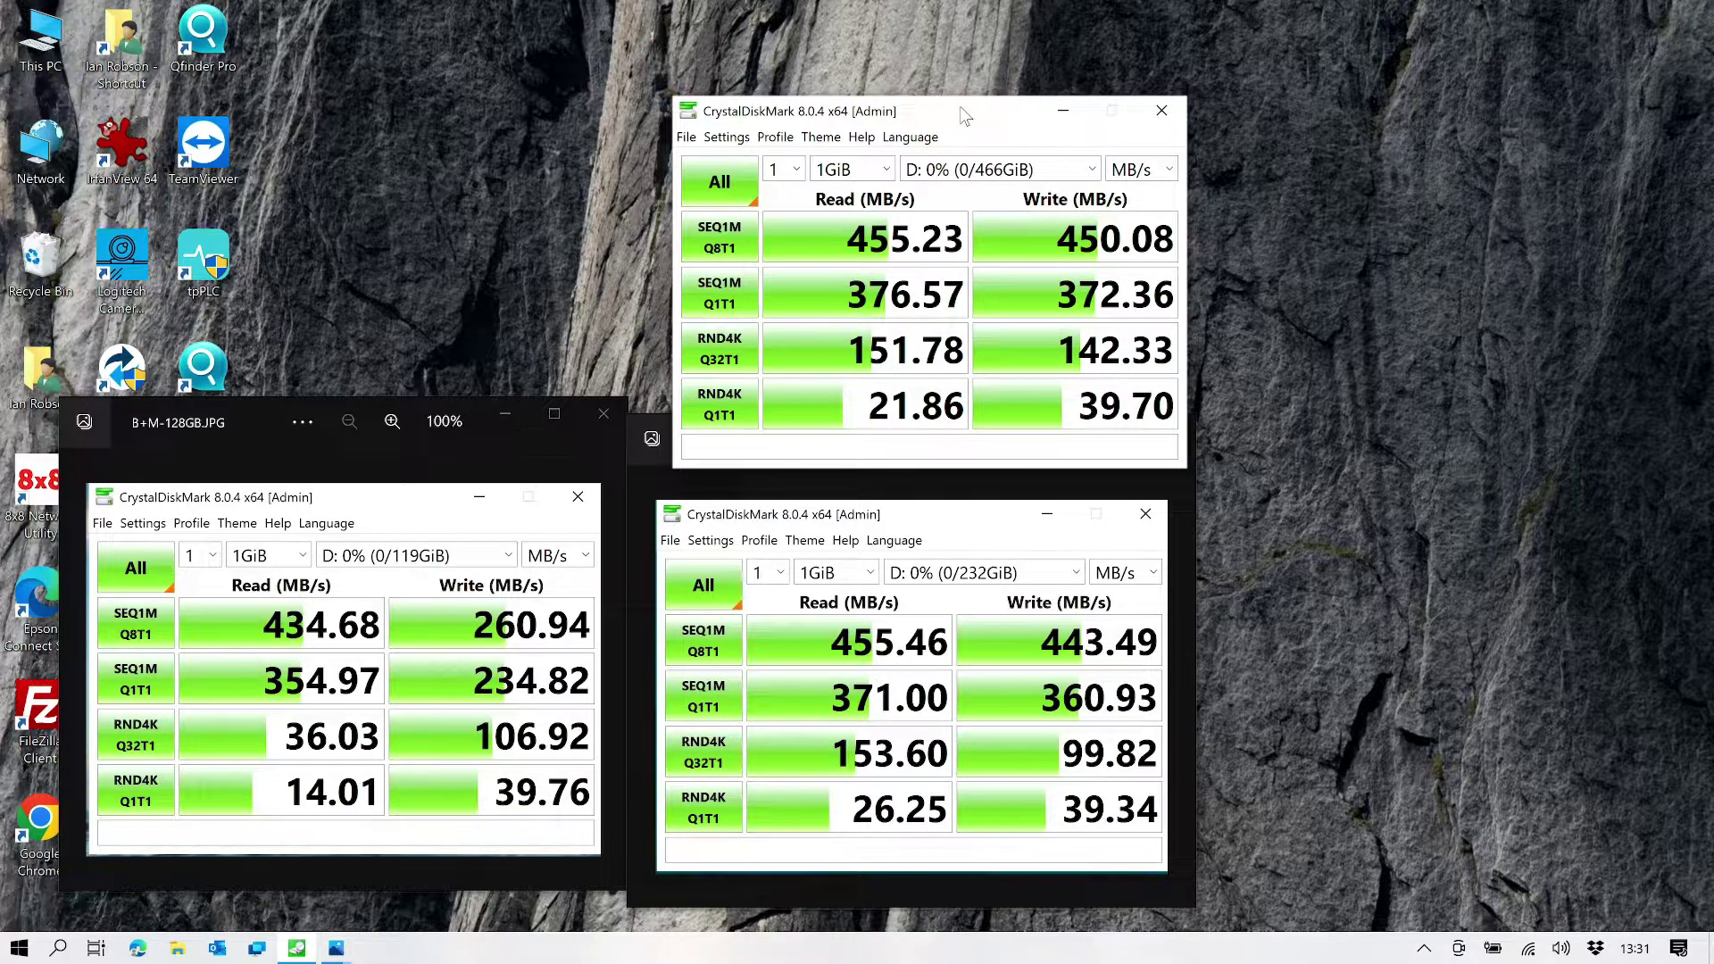
{"action": "left_click_drag", "start_coordinate": [964, 116], "coordinate": [950, 105]}
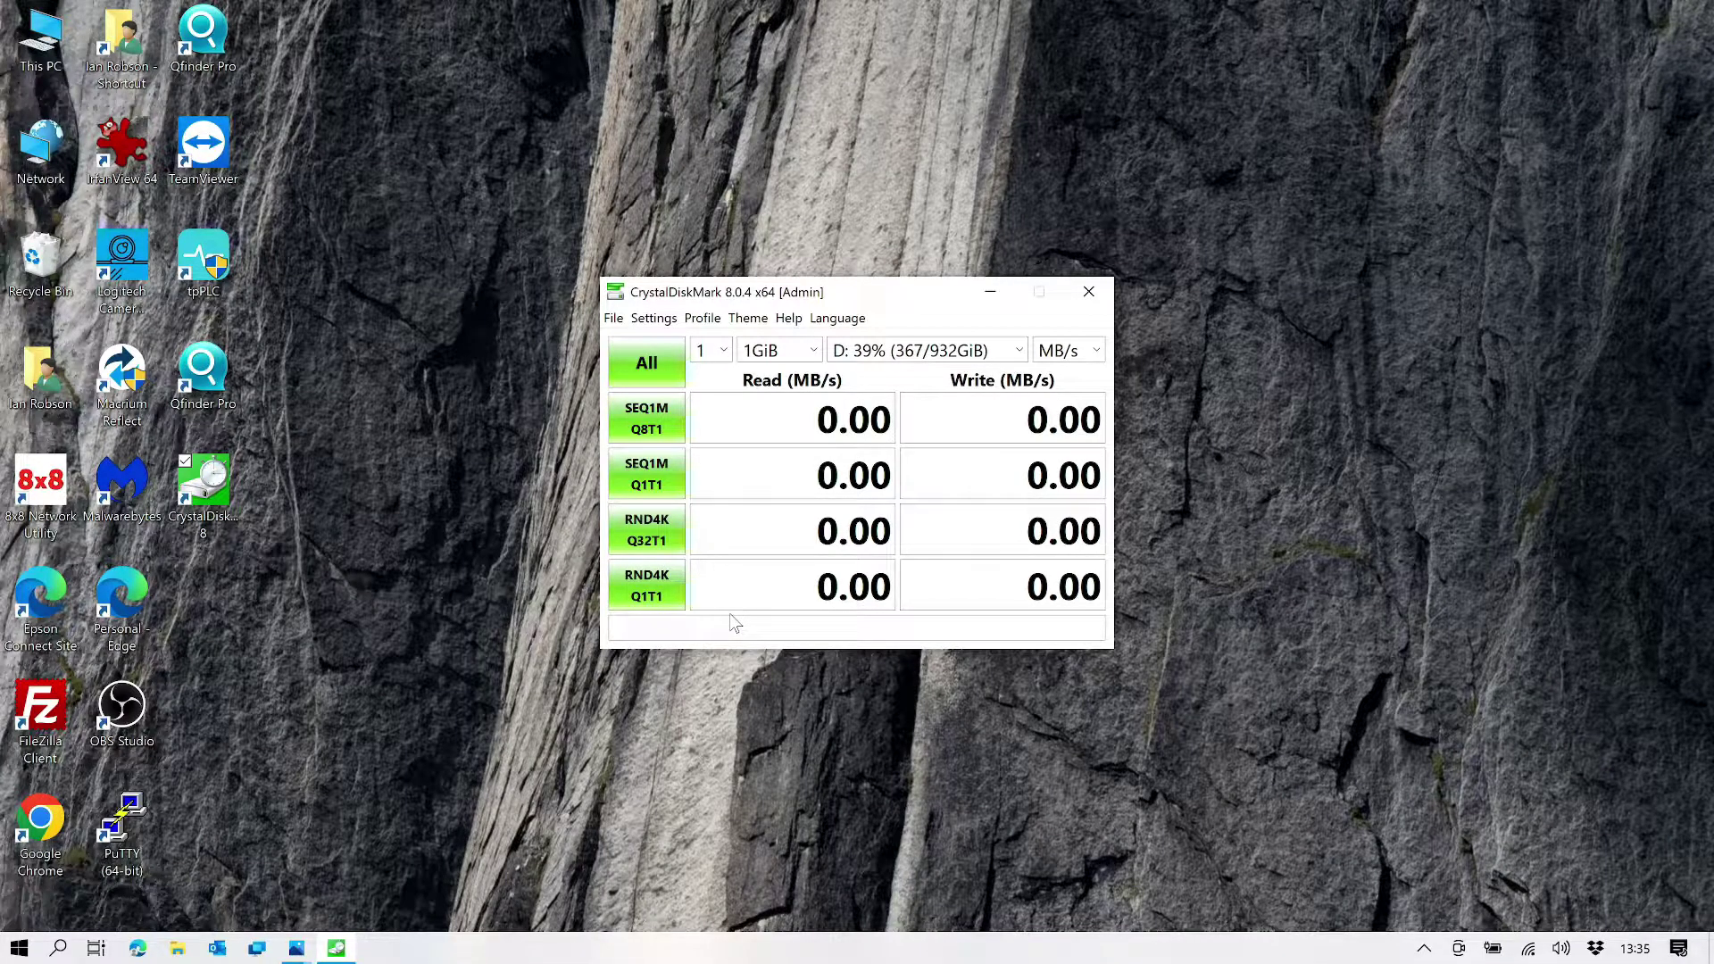
Step: Run all four CrystalDiskMark benchmark tests on the 932 GiB drive D:
{"action": "left_click", "coordinate": [646, 362]}
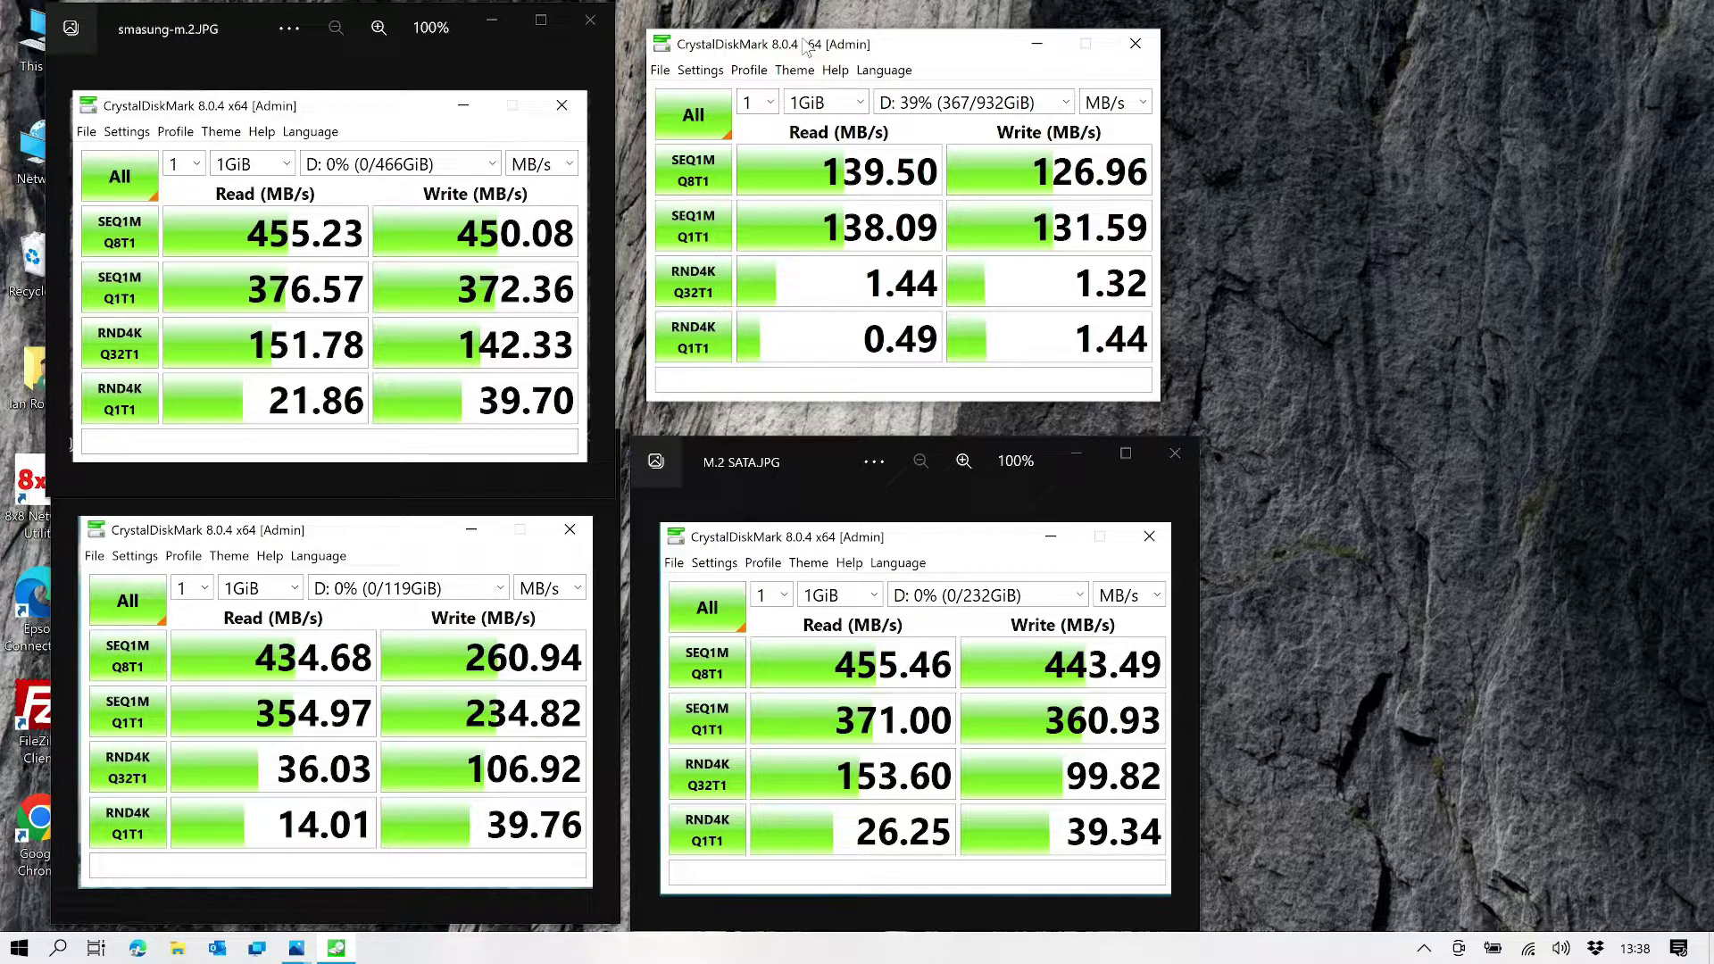
{"action": "mouse_move", "coordinate": [807, 49]}
{"action": "left_mouse_down"}
{"action": "mouse_move", "coordinate": [844, 51]}
{"action": "mouse_move", "coordinate": [802, 51]}
{"action": "left_mouse_up"}
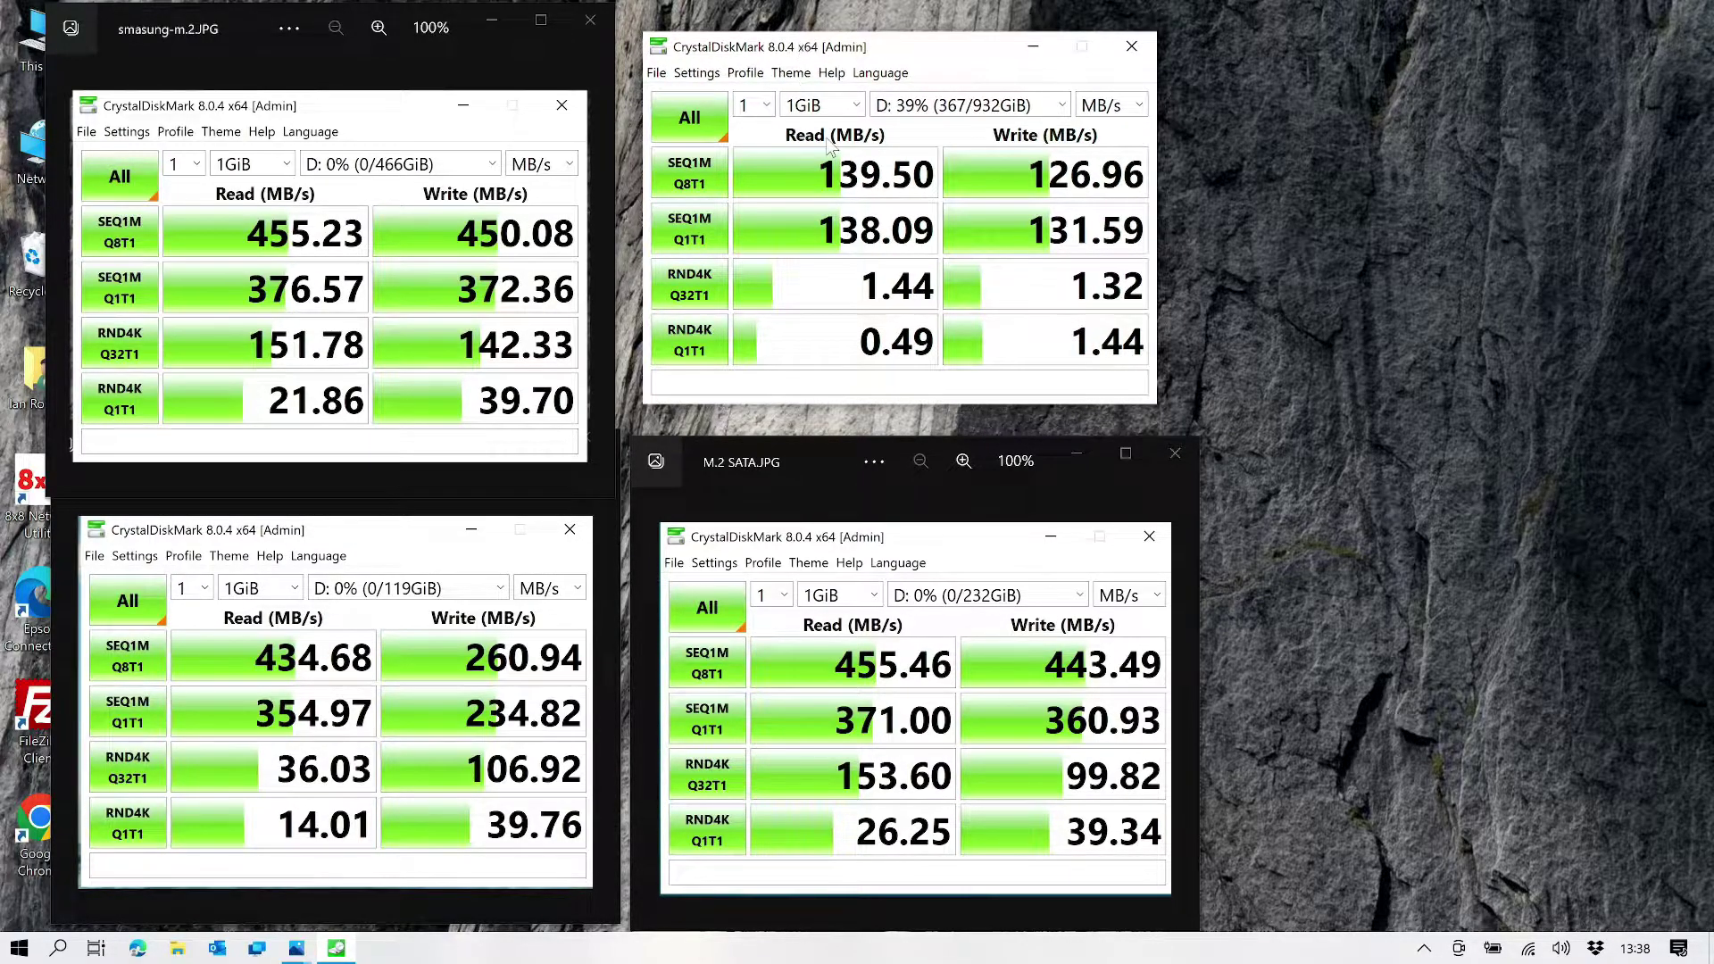